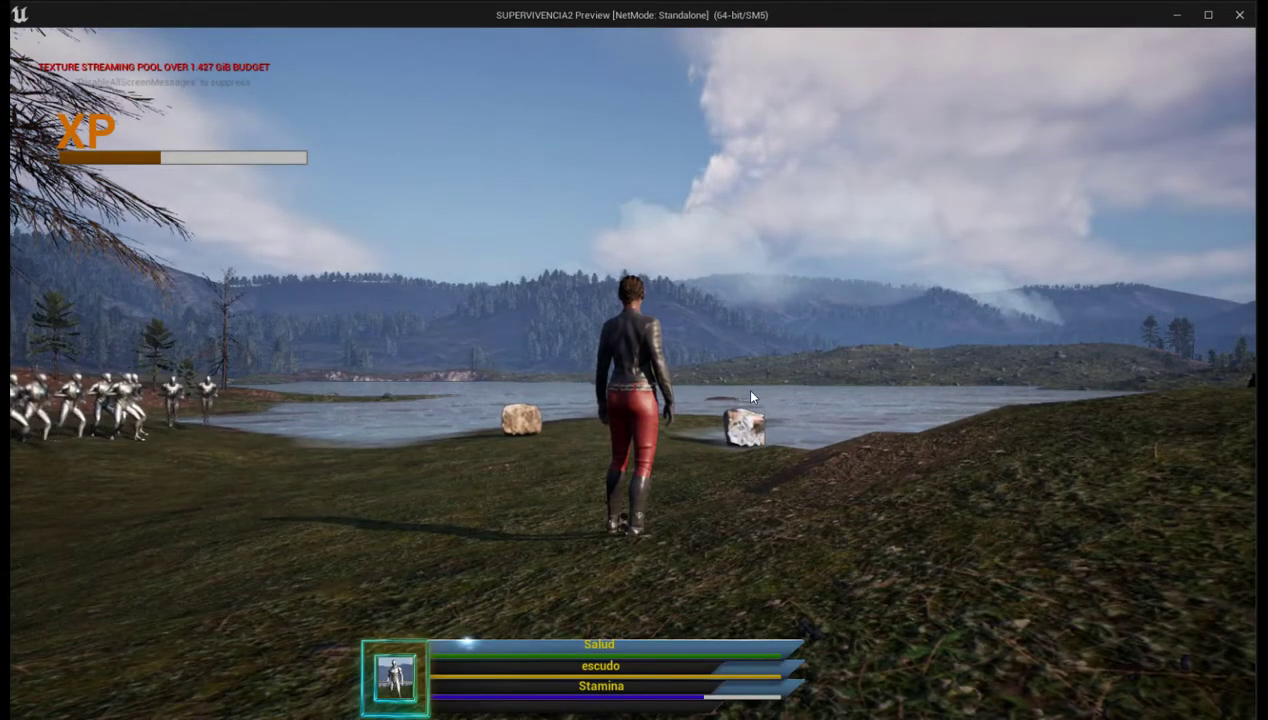
Take control of the character and run and jump through the flowers toward the lakeside tree.
click(755, 394)
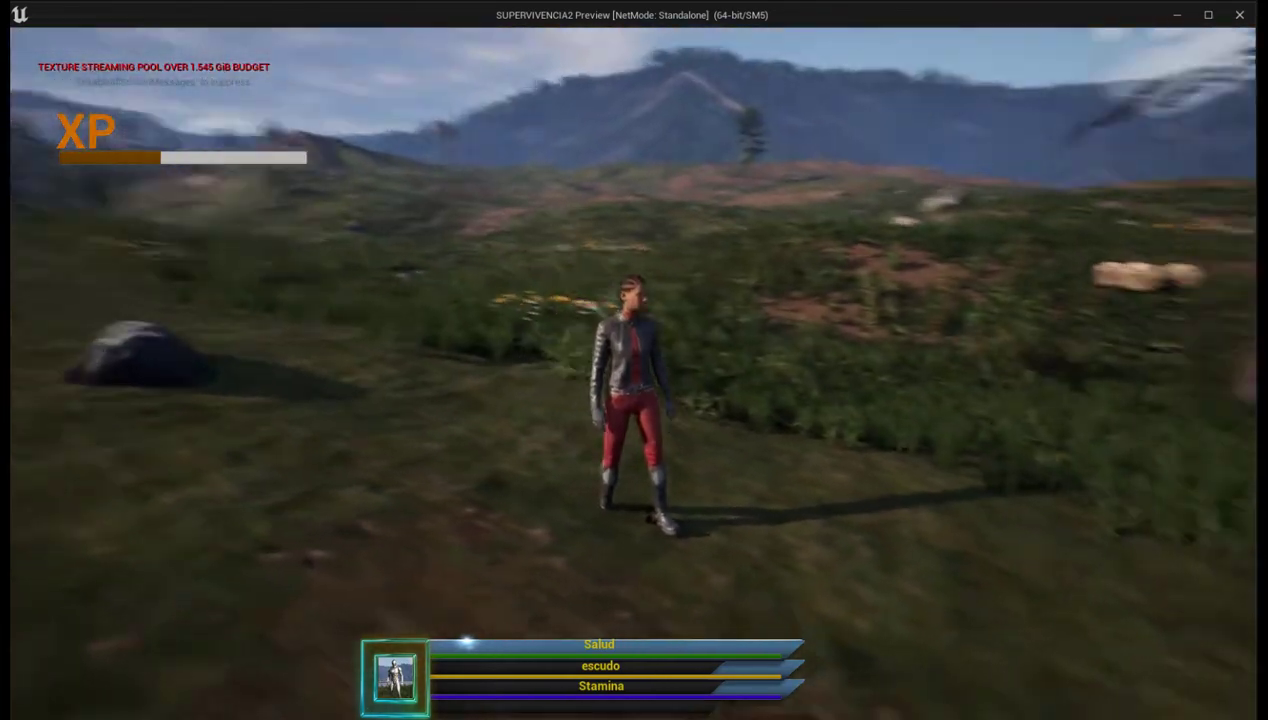
key(w)
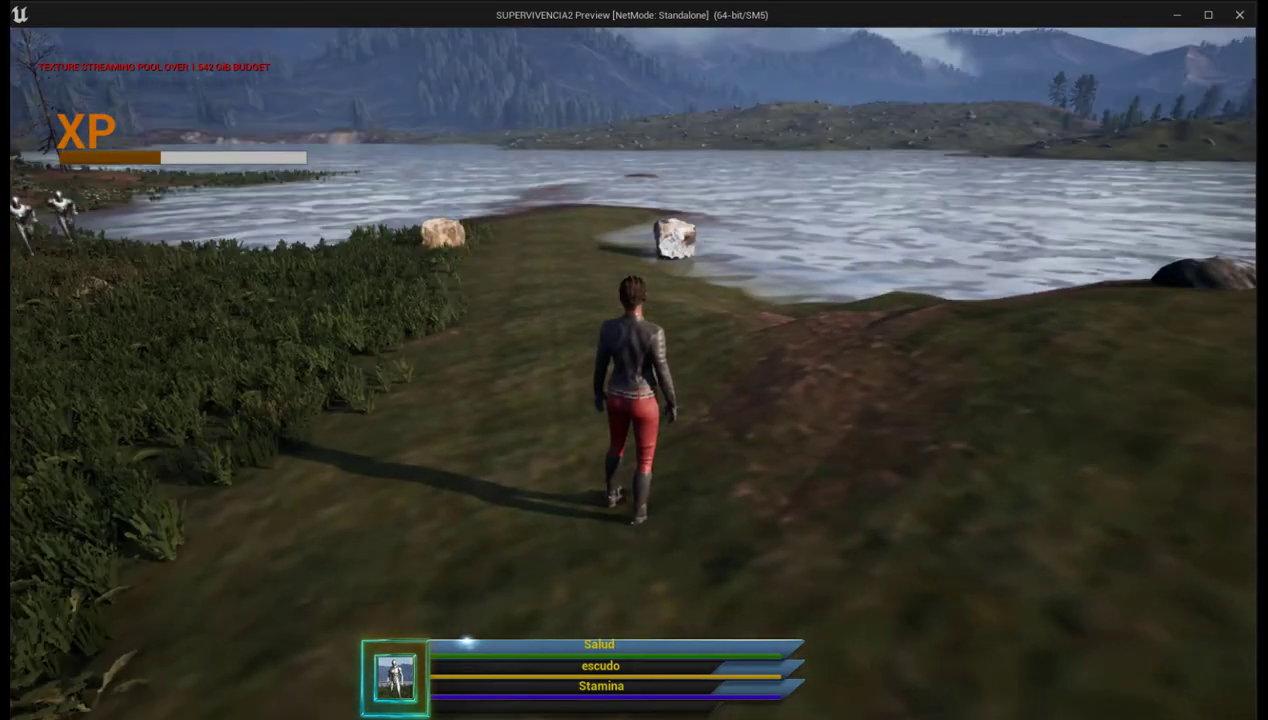
key(shift)
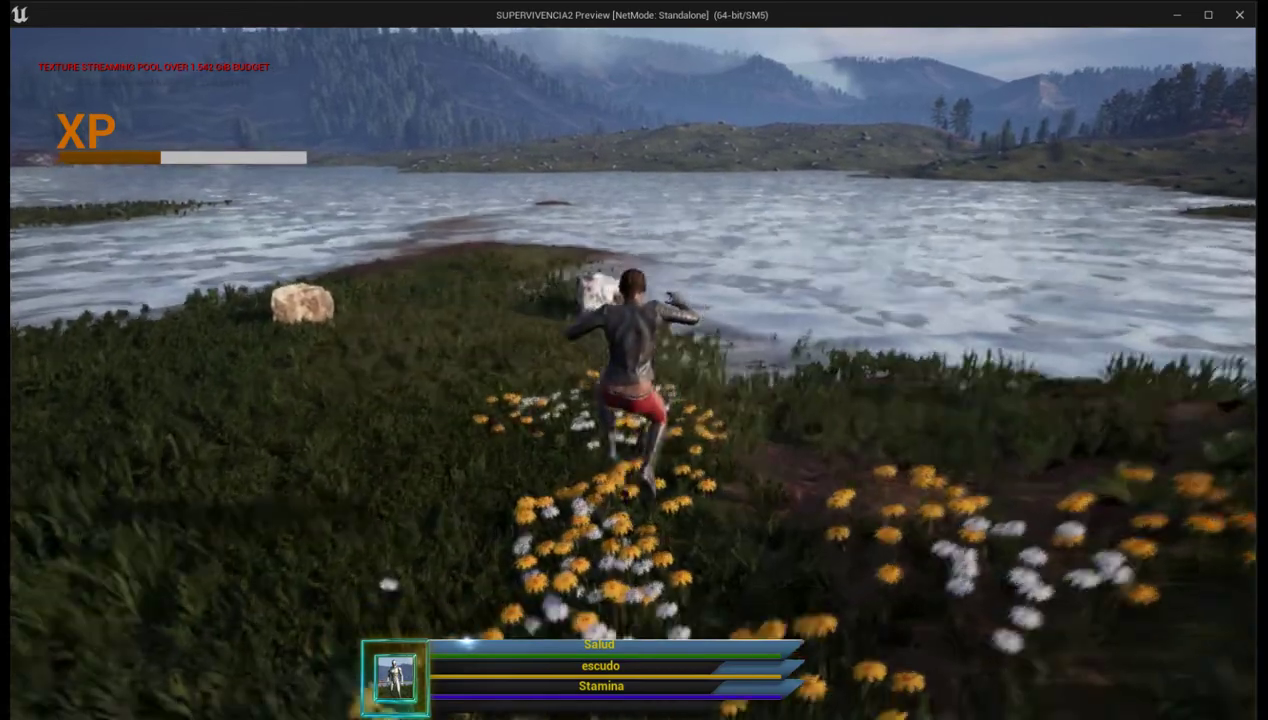
key(space)
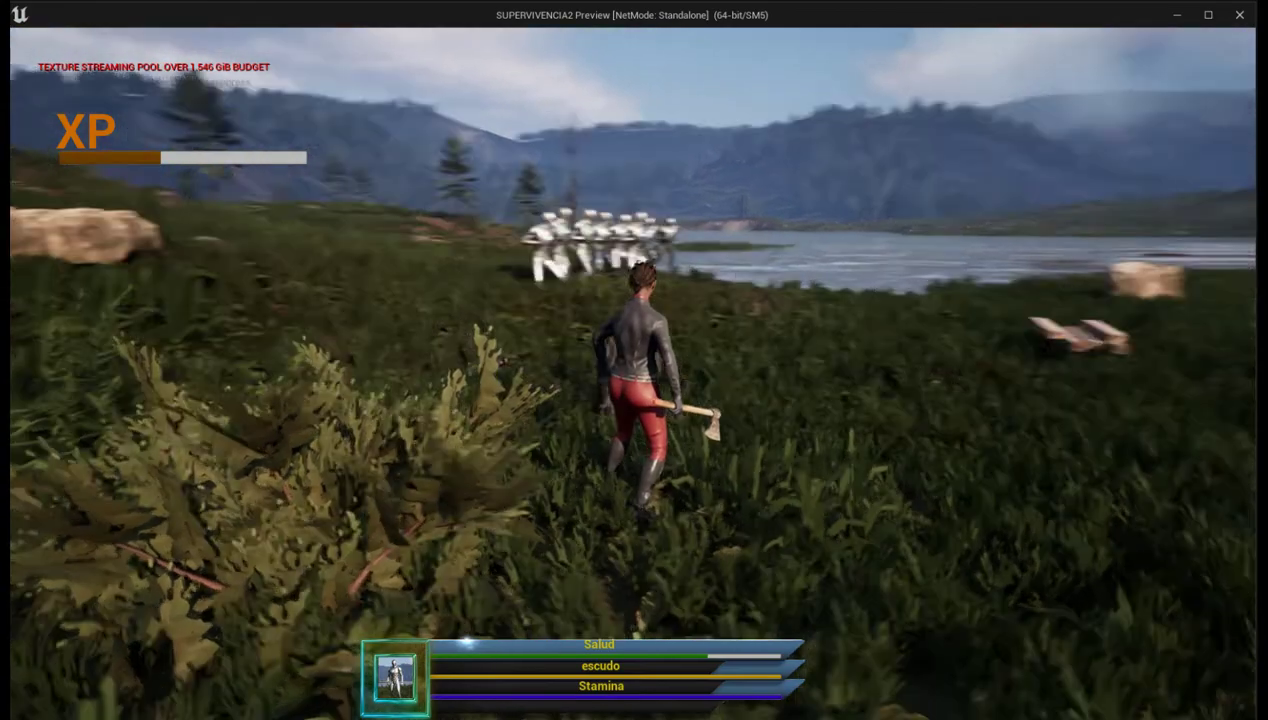
Walk onto the dropped wood pile to collect it, then continue toward the lakeside rocks.
mouse_move(634, 360)
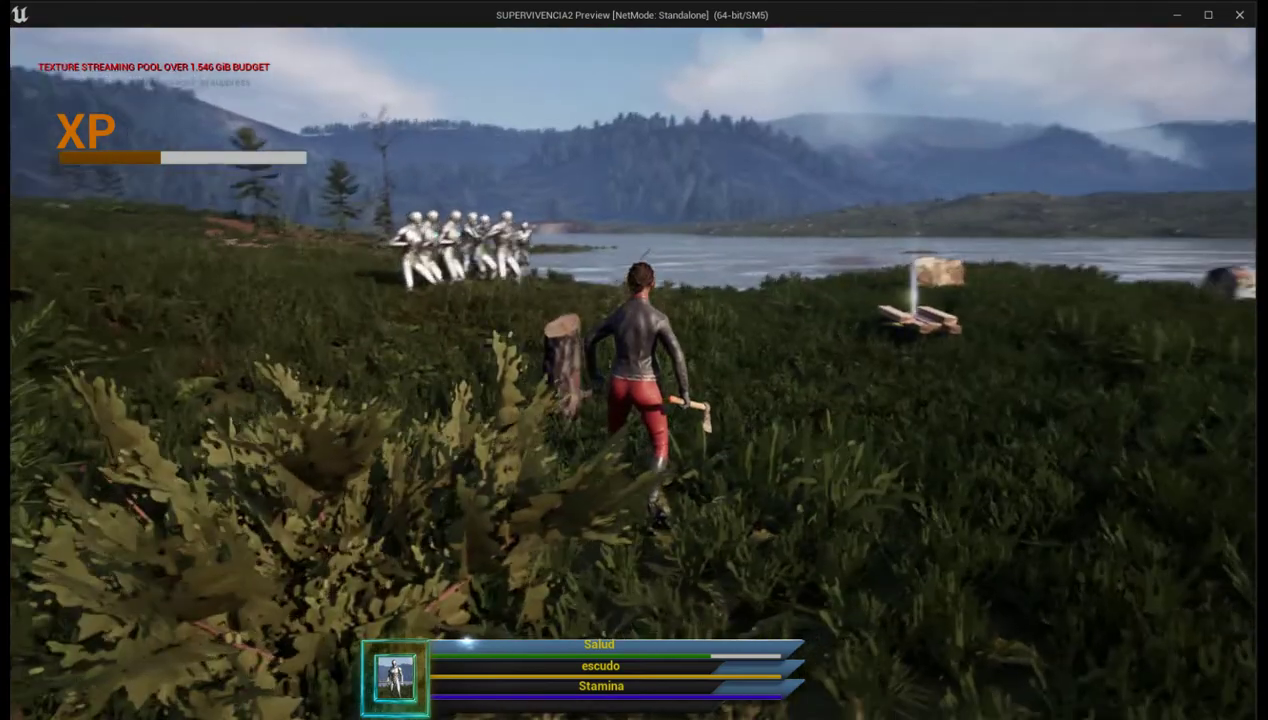
key(w)
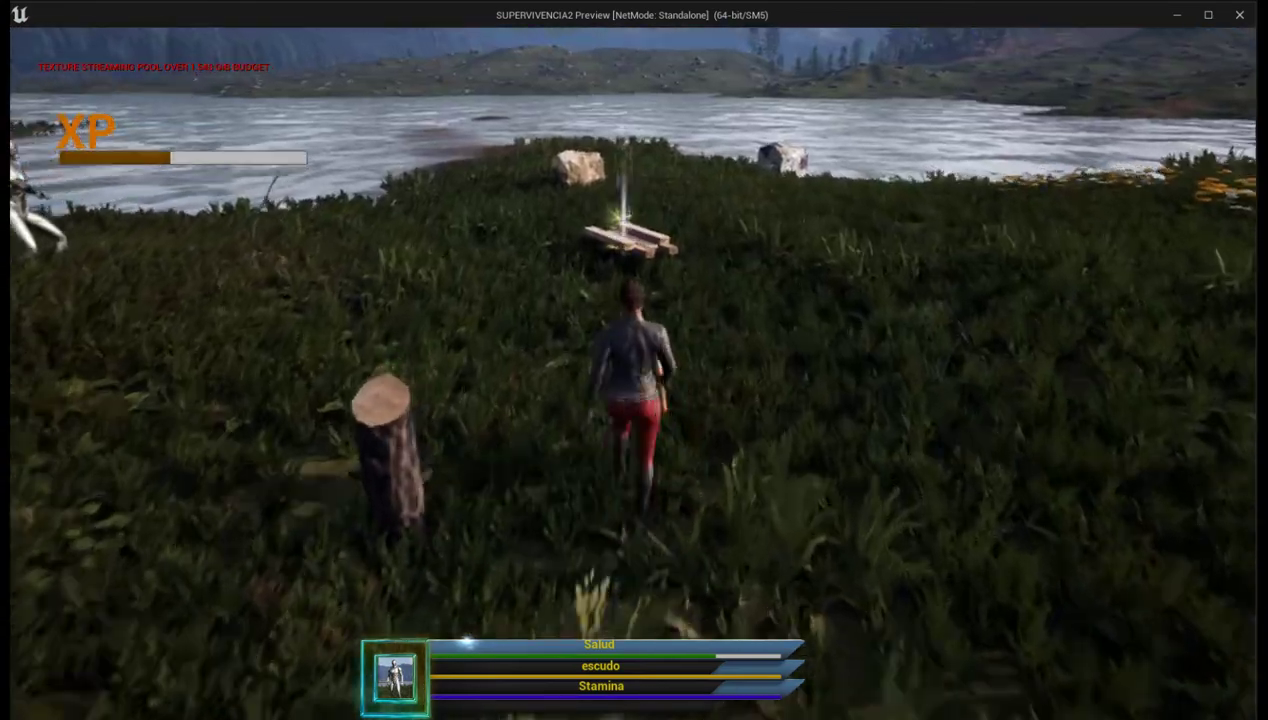
key(w)
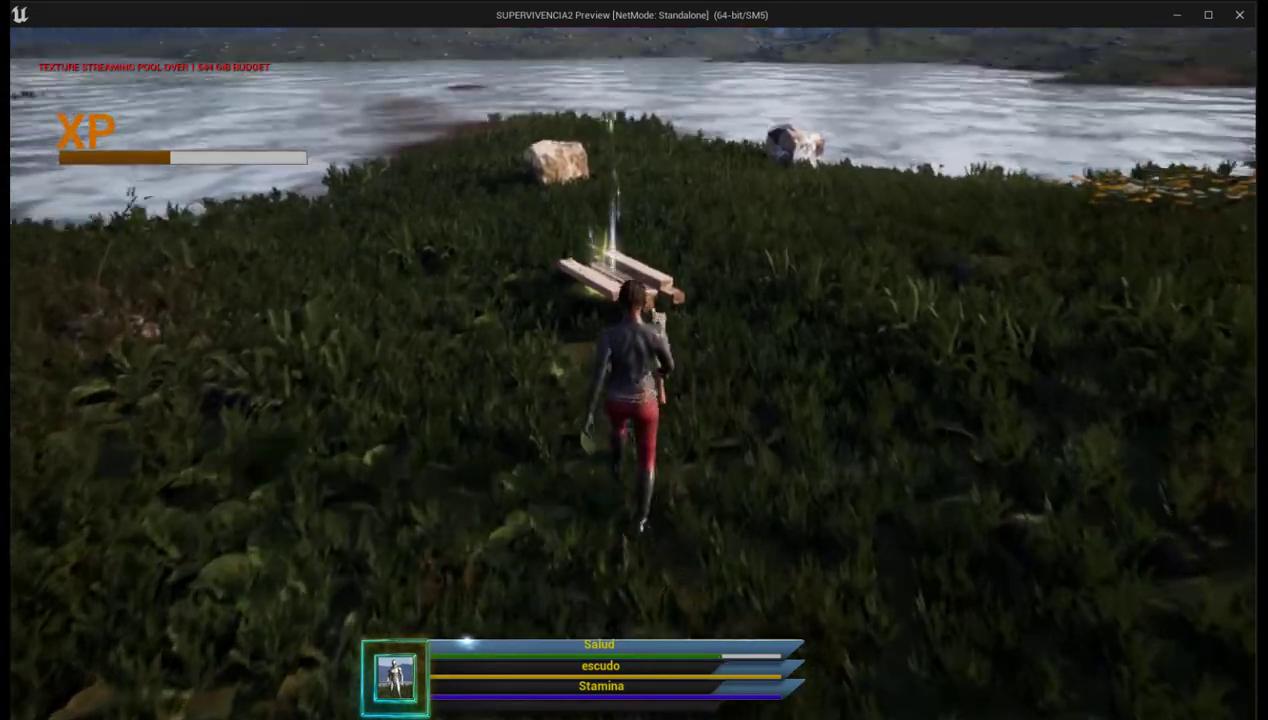
key(w)
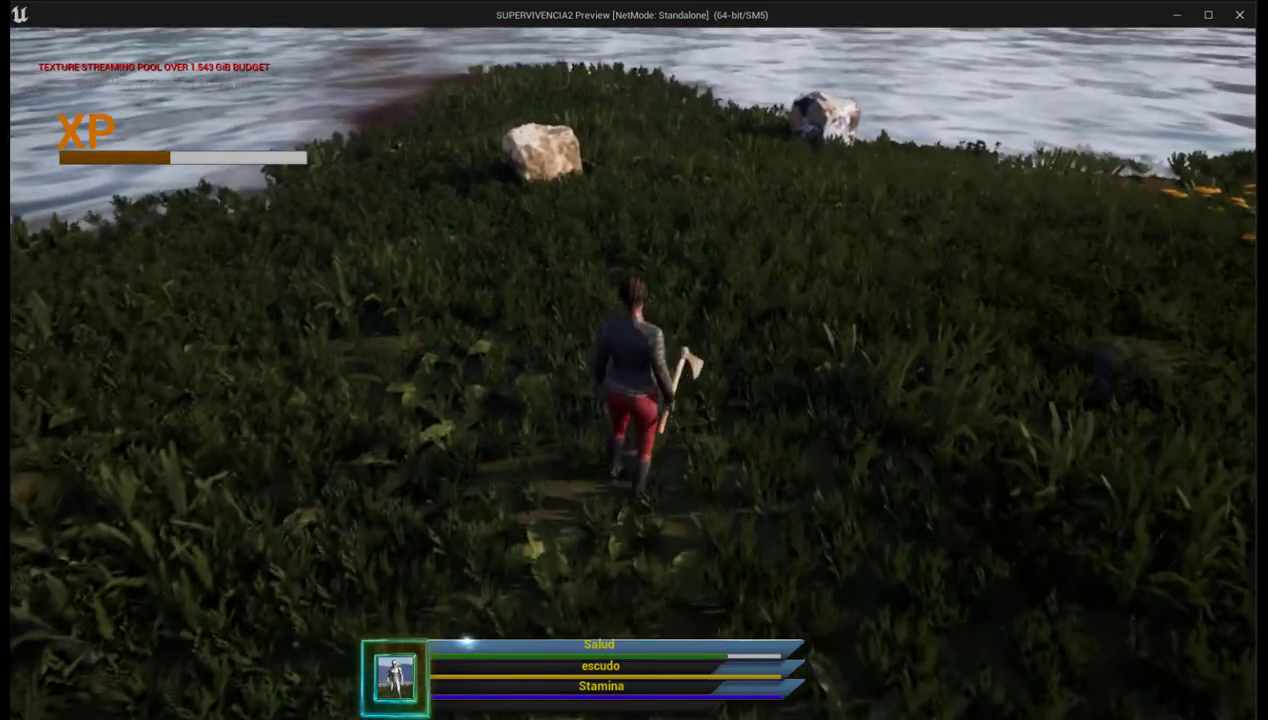
key(w)
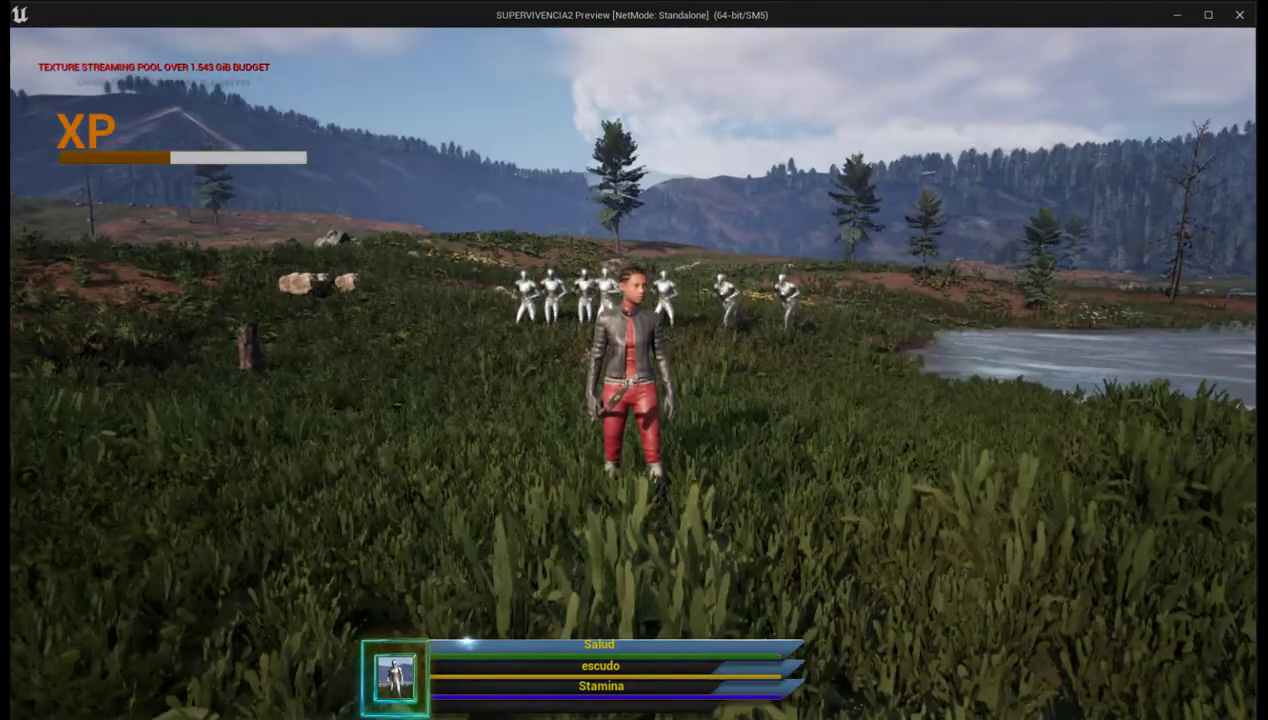
Equip the pickaxe, mine the rock by the lake and collect its glowing drop.
key(1)
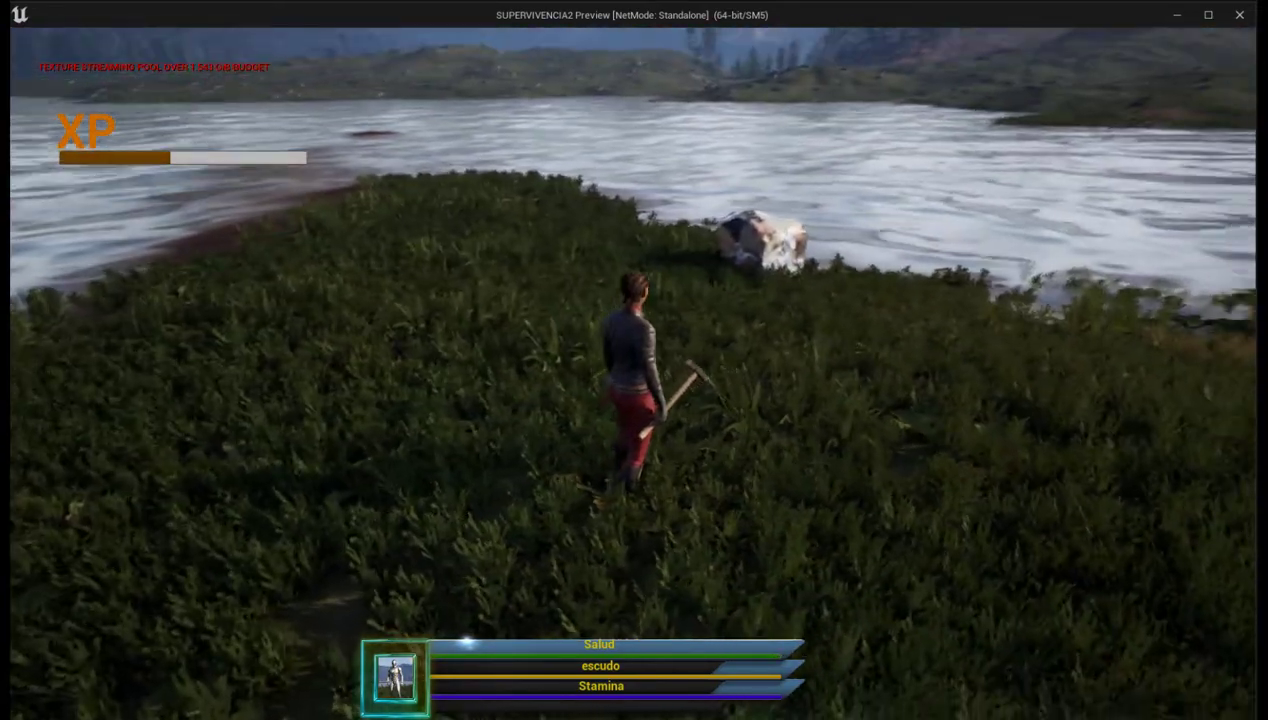
key(w)
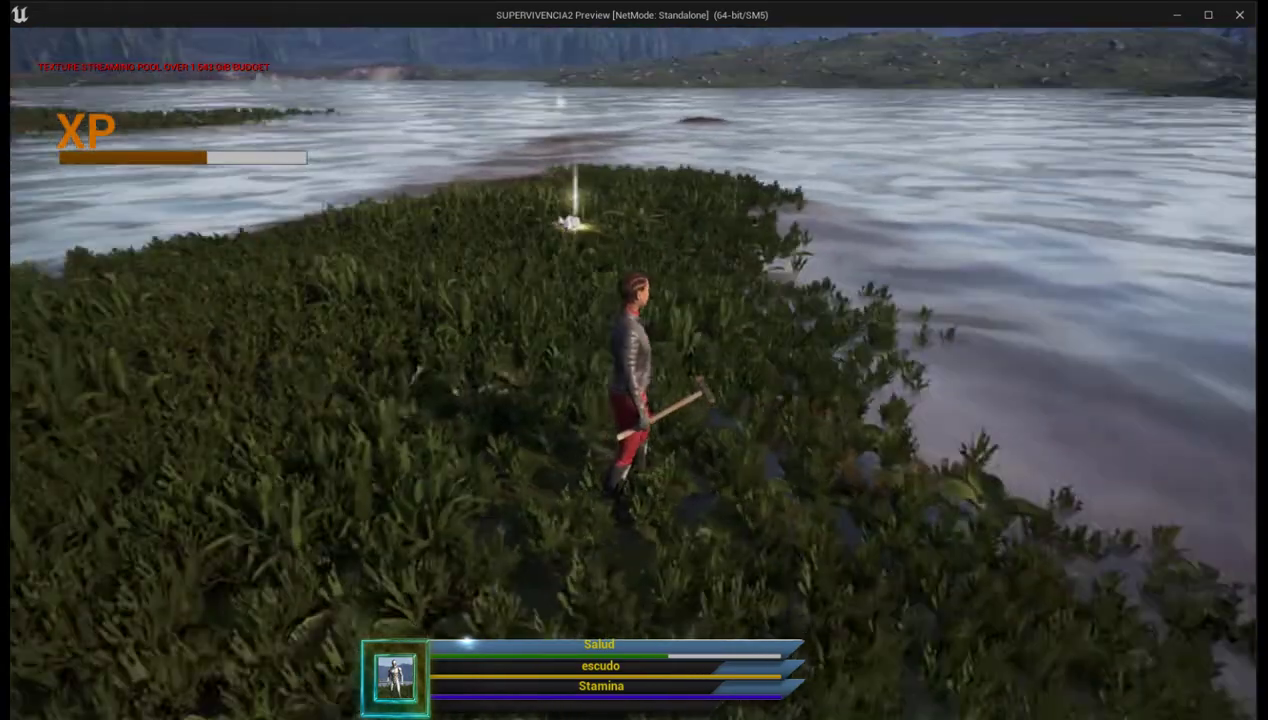
key(w)
key(e)
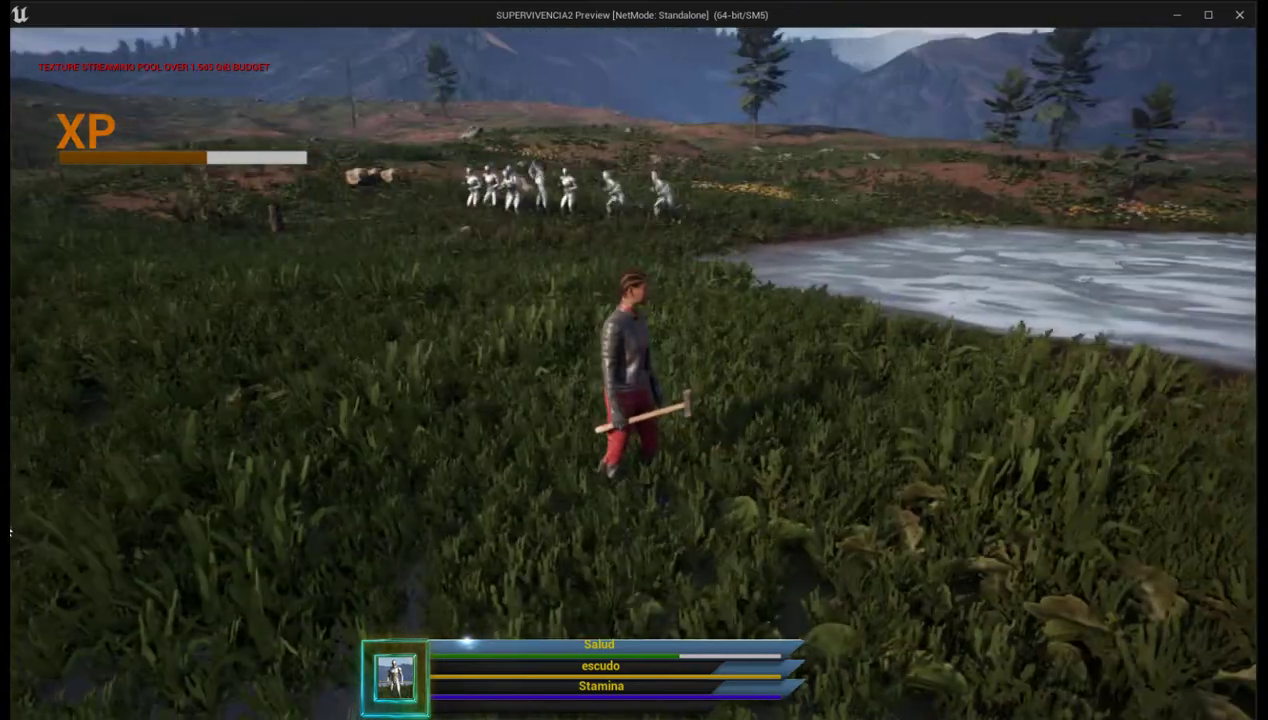
Walk through the grass toward the running figures and open the Inventario panel.
key(w)
key(w)
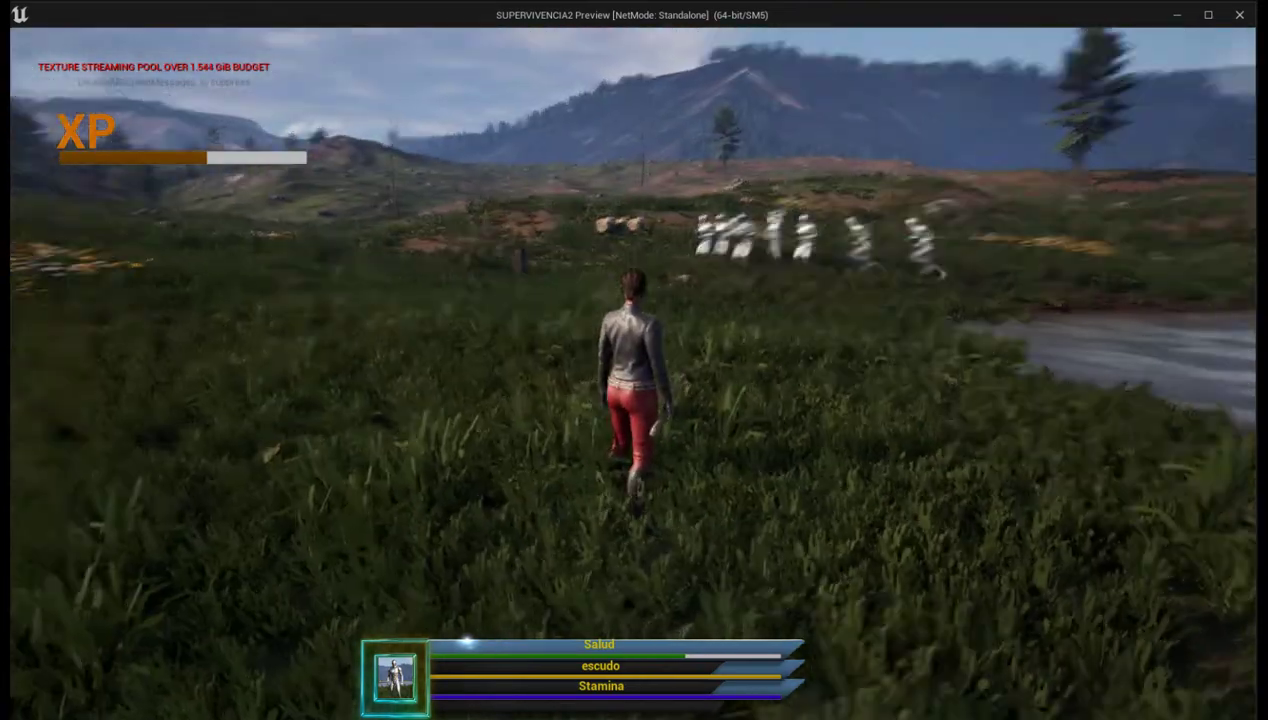
key(w)
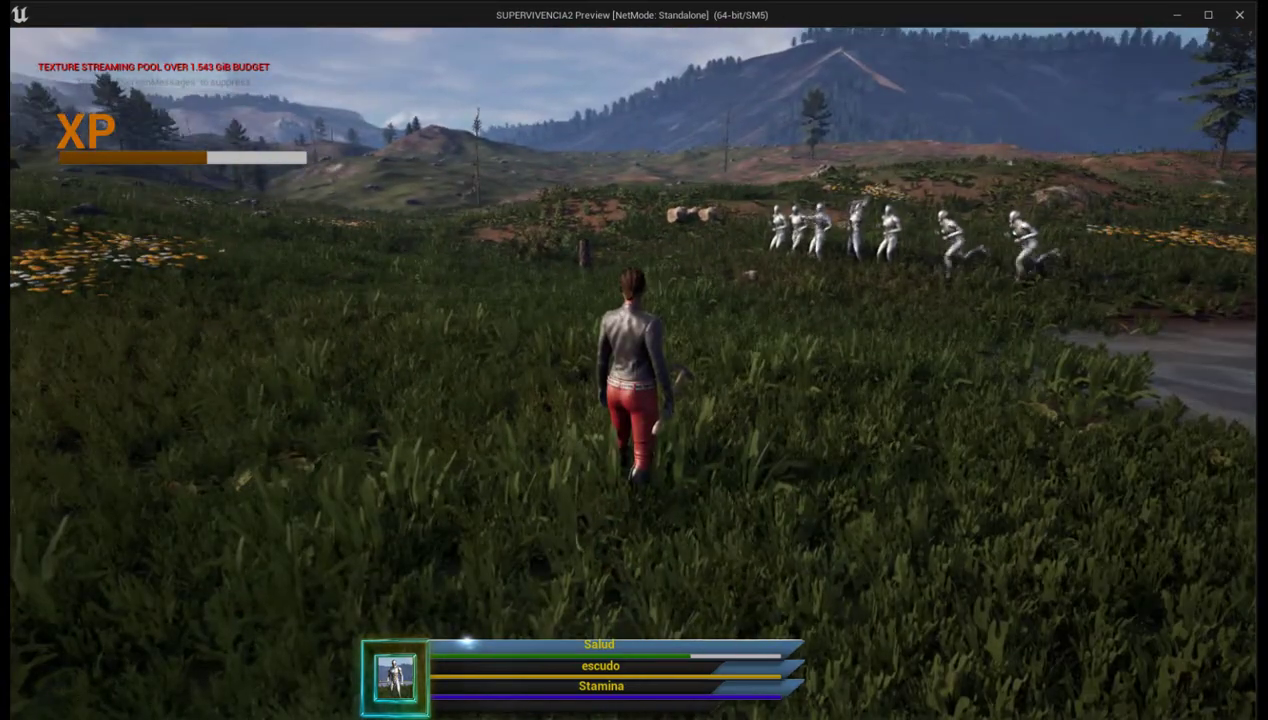
key(w)
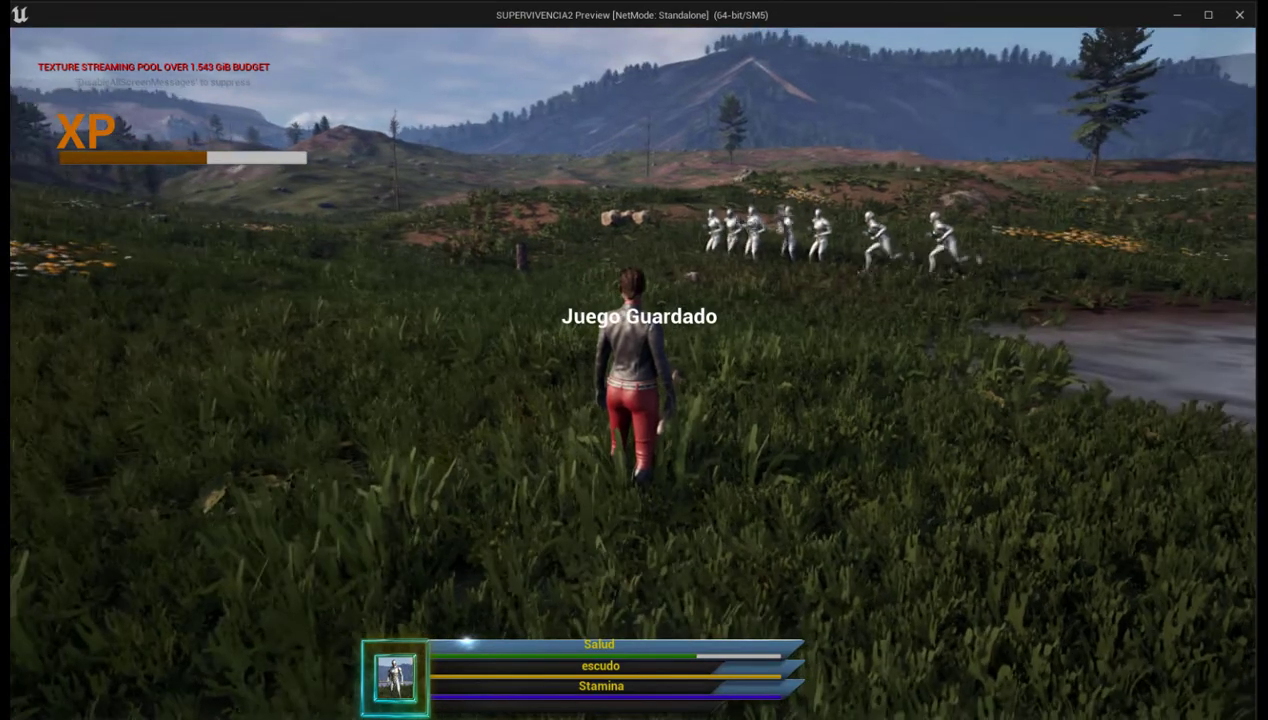
key(w)
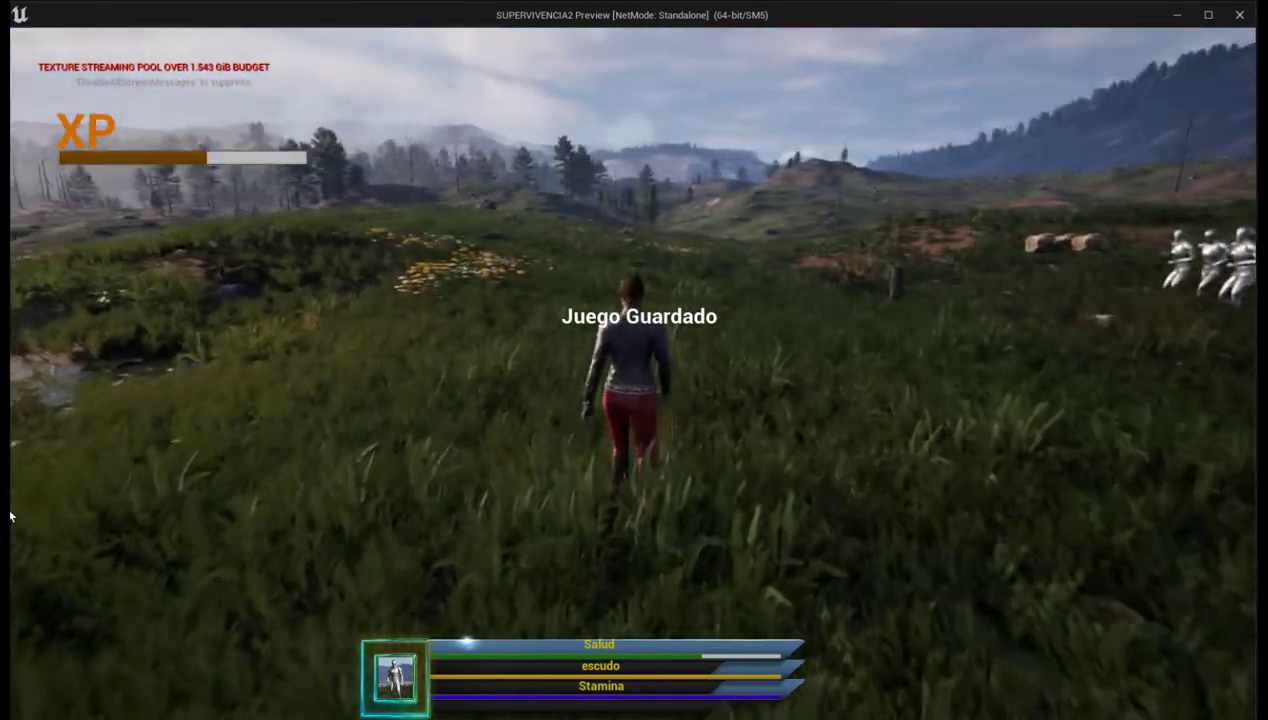
key(w)
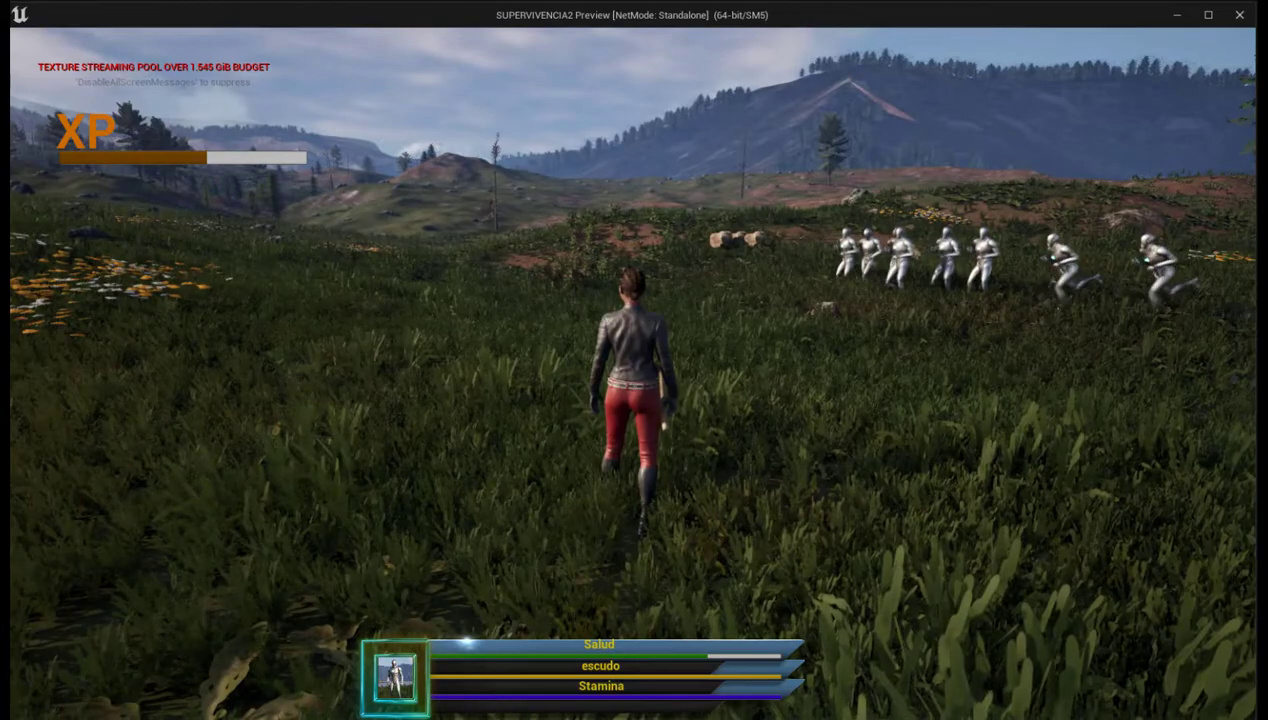
key(w)
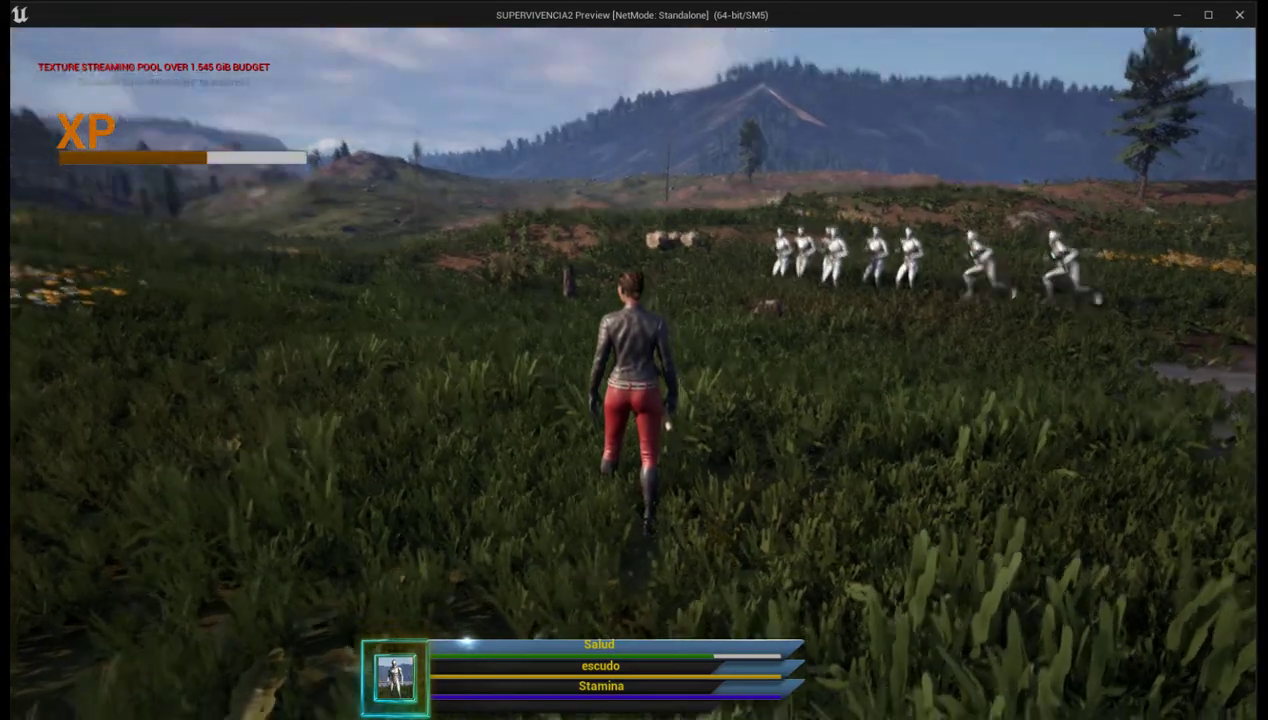
key(w)
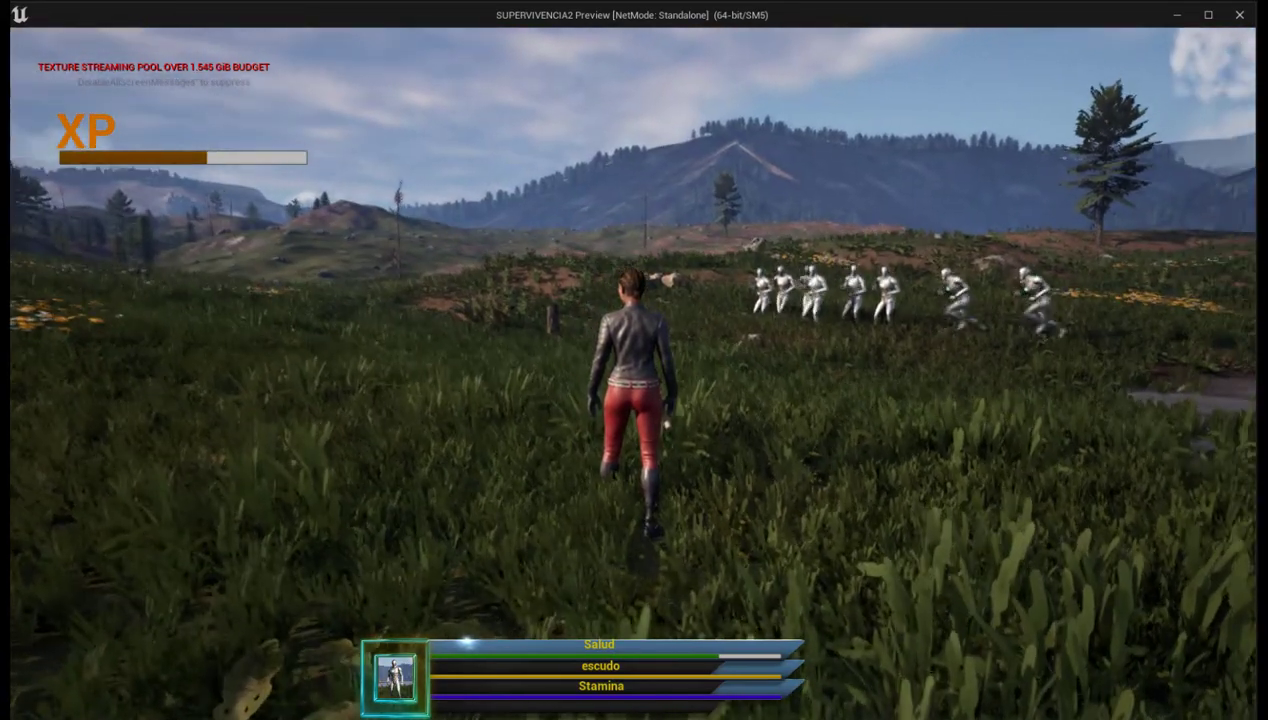
key(i)
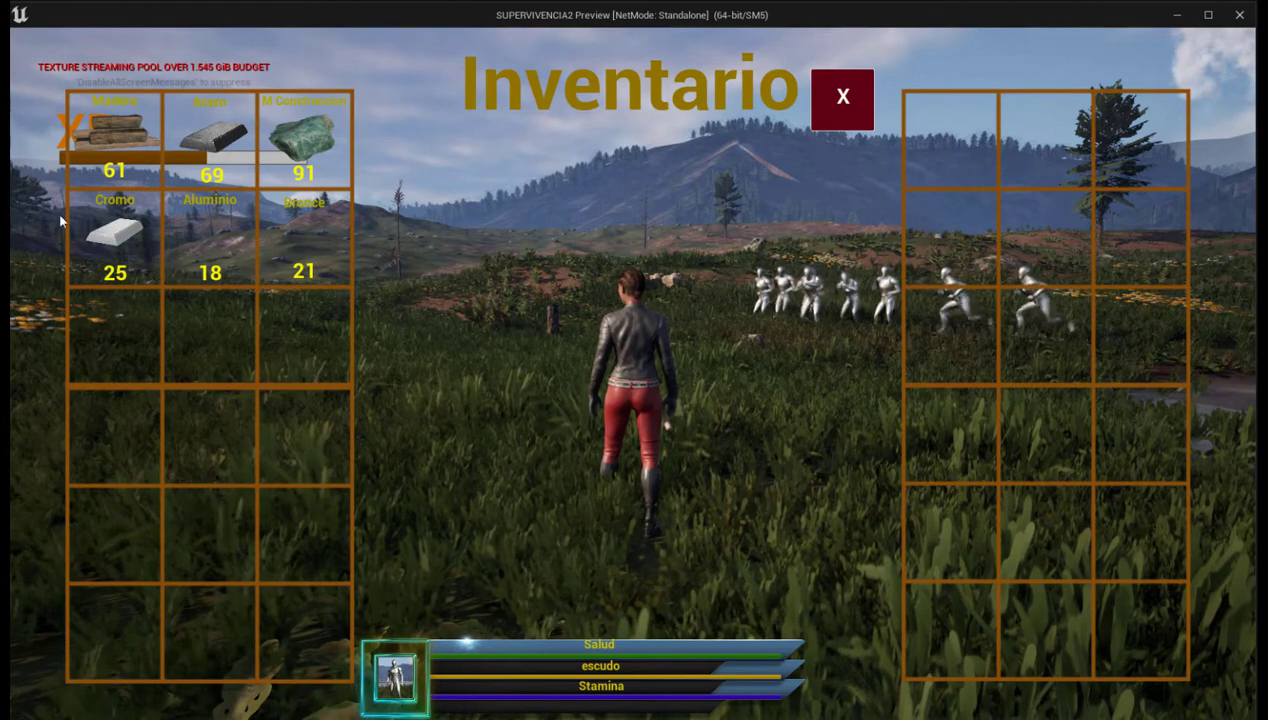
Close the inventory, walk toward the enemy group and save the game with G.
click(852, 112)
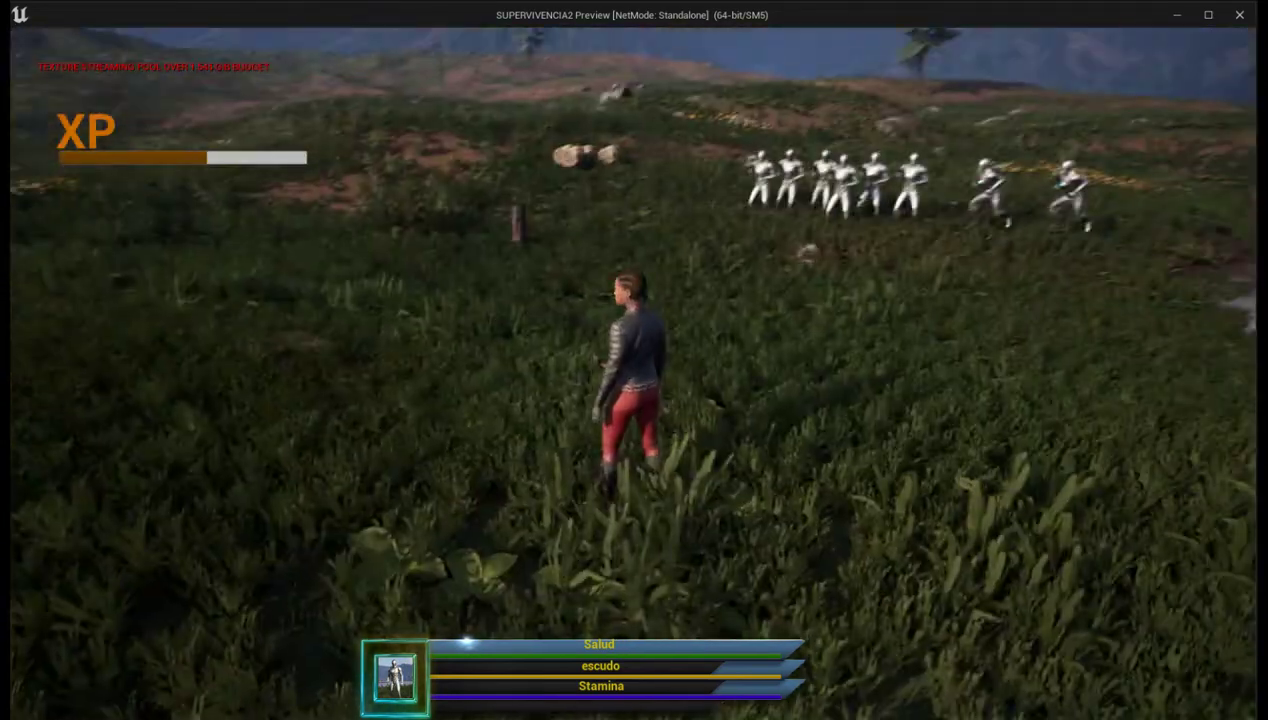
key(w)
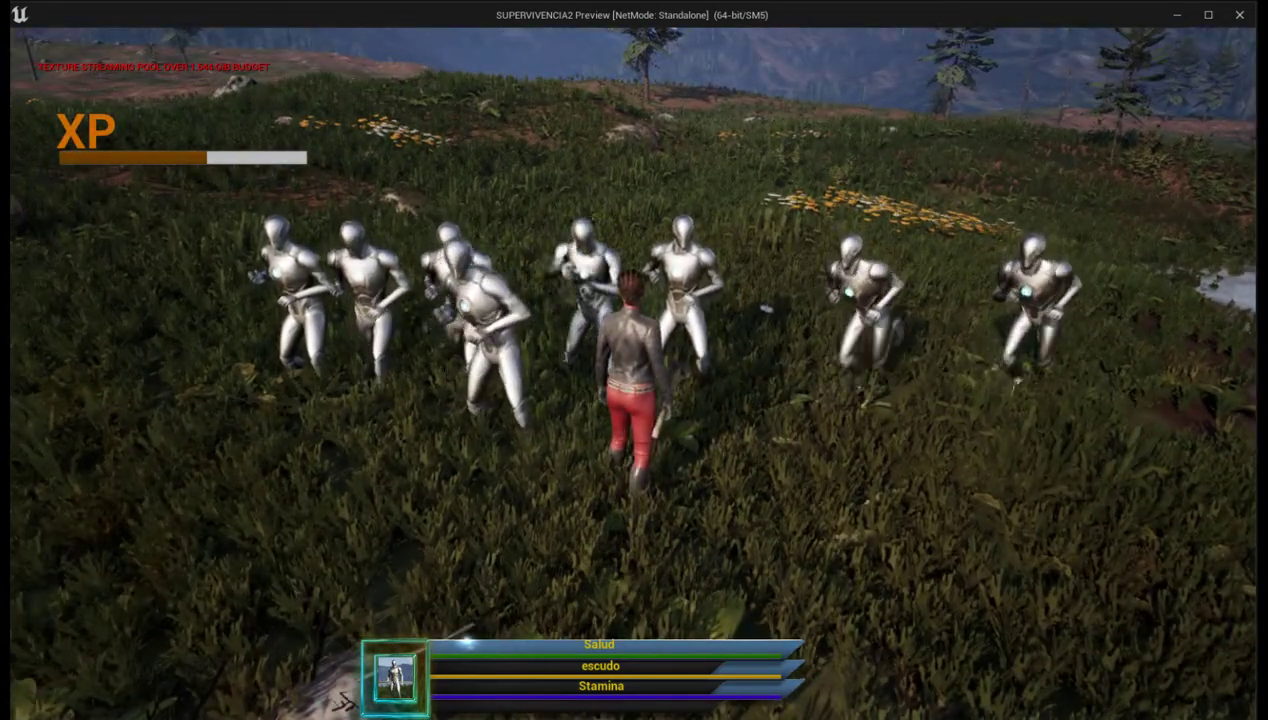
key(g)
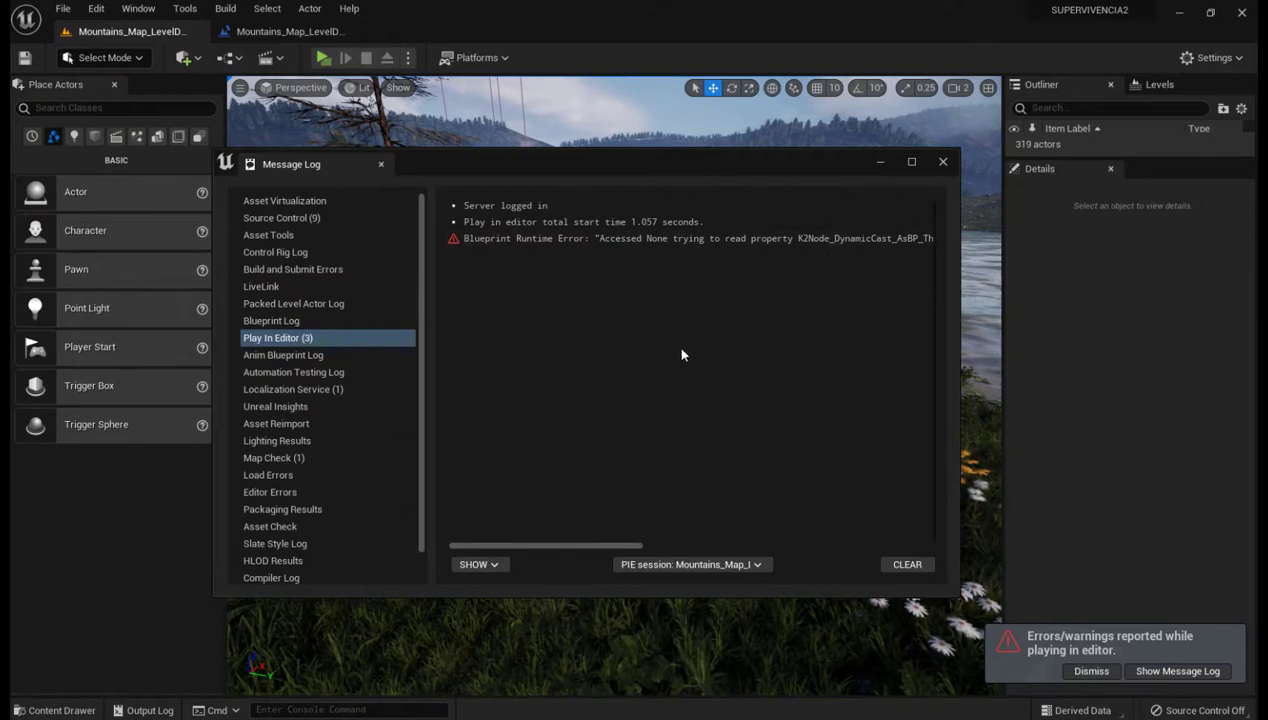
Scroll the error line and follow its 'Set ismazo' node link into the Level Blueprint.
mouse_move(618, 545)
mouse_down()
mouse_move(973, 546)
mouse_move(741, 307)
mouse_up()
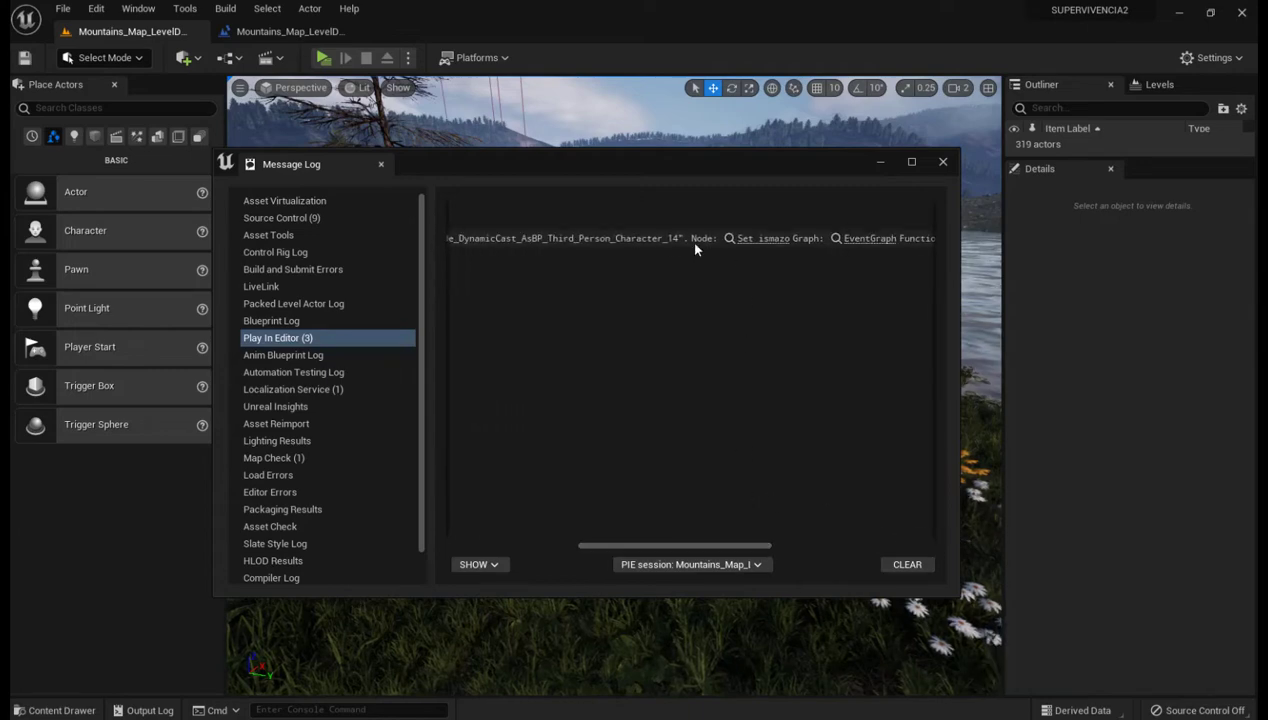
click(765, 239)
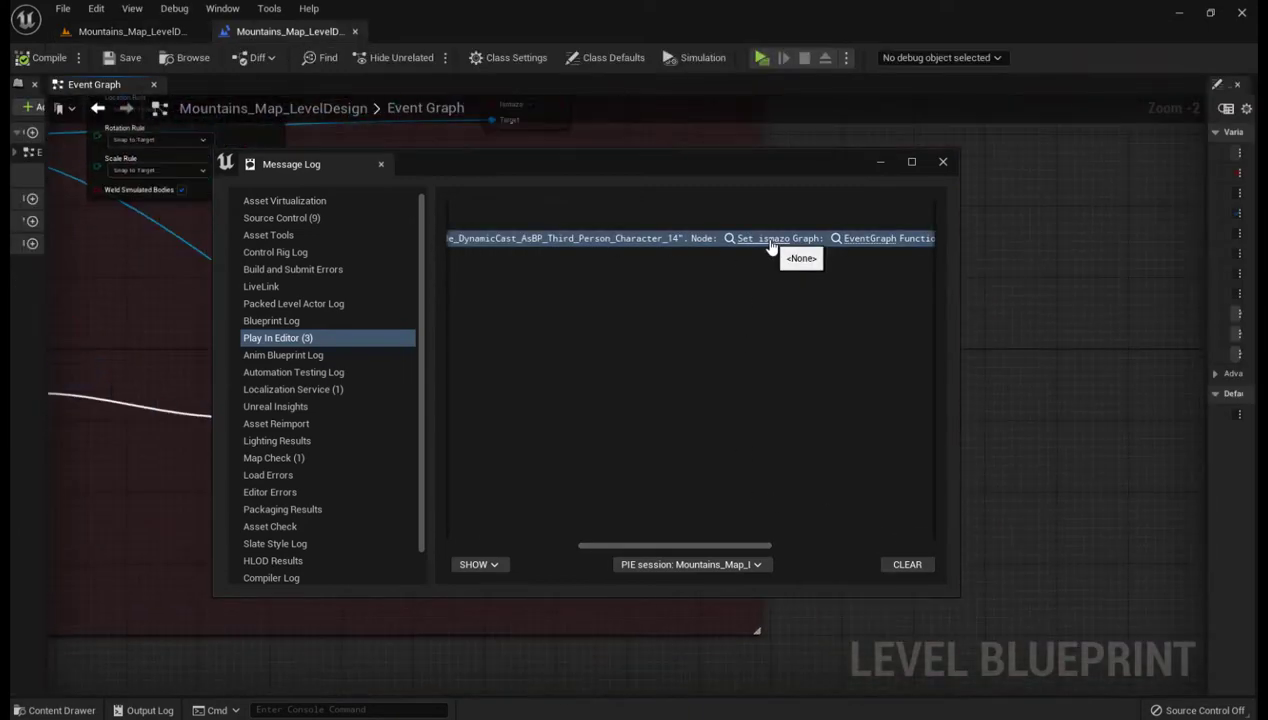
Close the Message Log and pan the Event Graph to the InputAction soltar node.
click(943, 163)
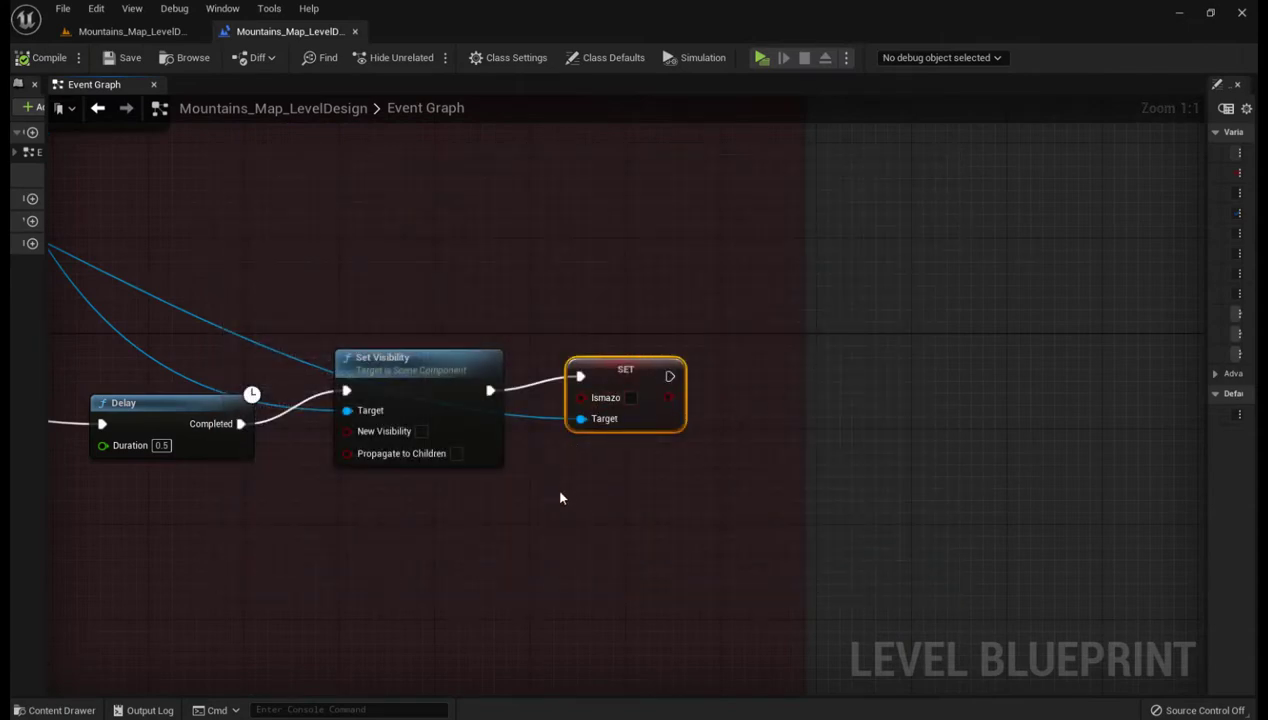
right_drag(559, 498, 725, 490)
scroll(725, 490, down, 1)
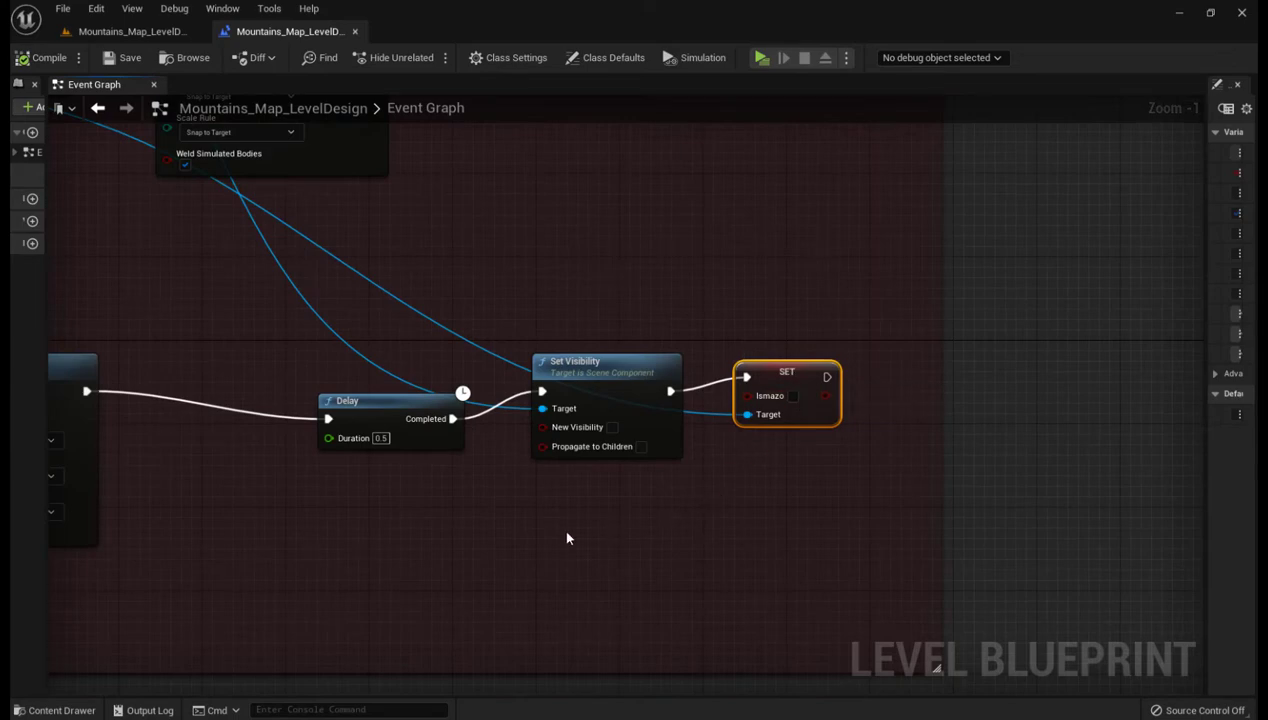
scroll(563, 538, down, 1)
right_drag(534, 538, 689, 536)
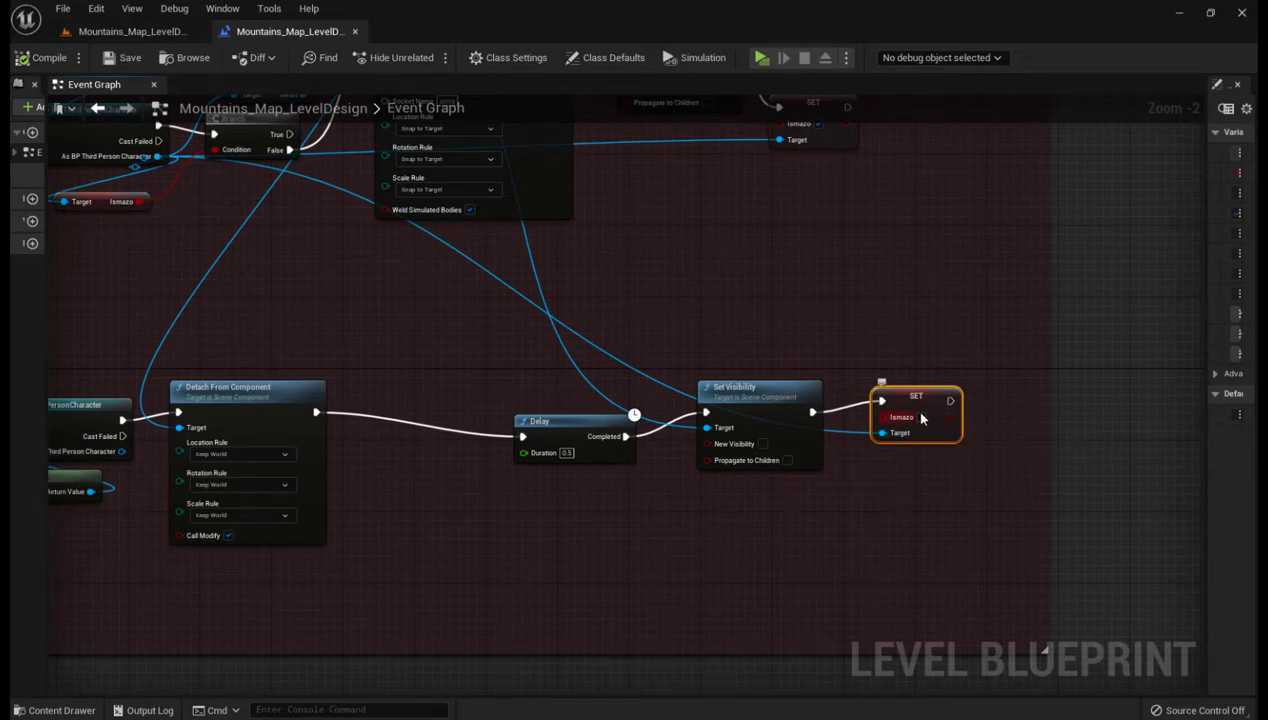
right_drag(334, 576, 872, 553)
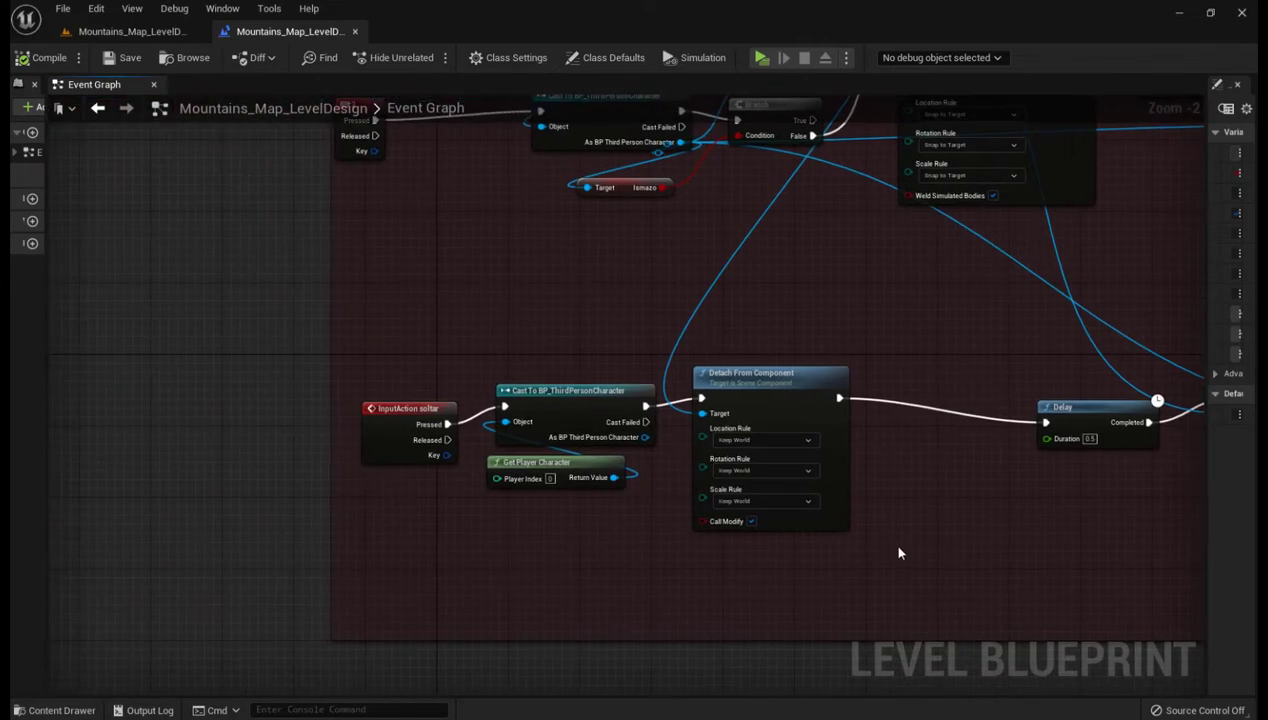
Trace the soltar chain past the Set Visibility node to the SET Ismazo node.
scroll(898, 546, up, 1)
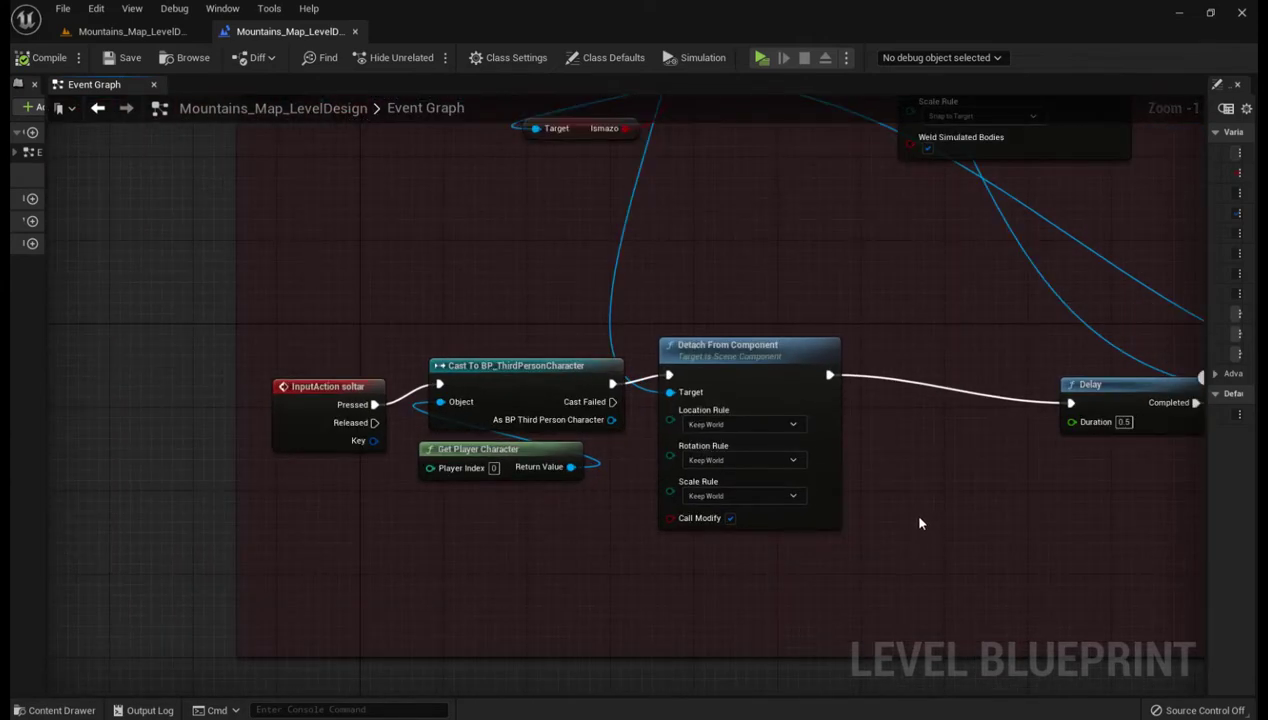
right_drag(921, 522, 911, 532)
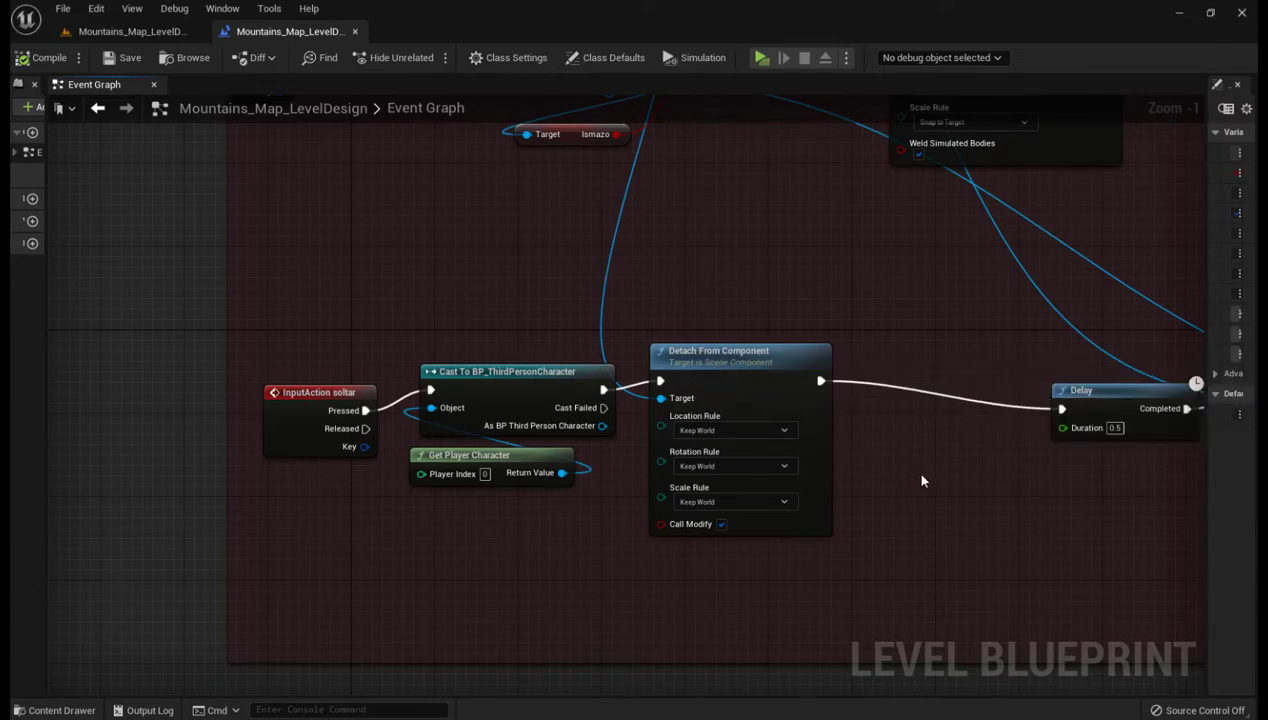
right_drag(922, 481, 603, 525)
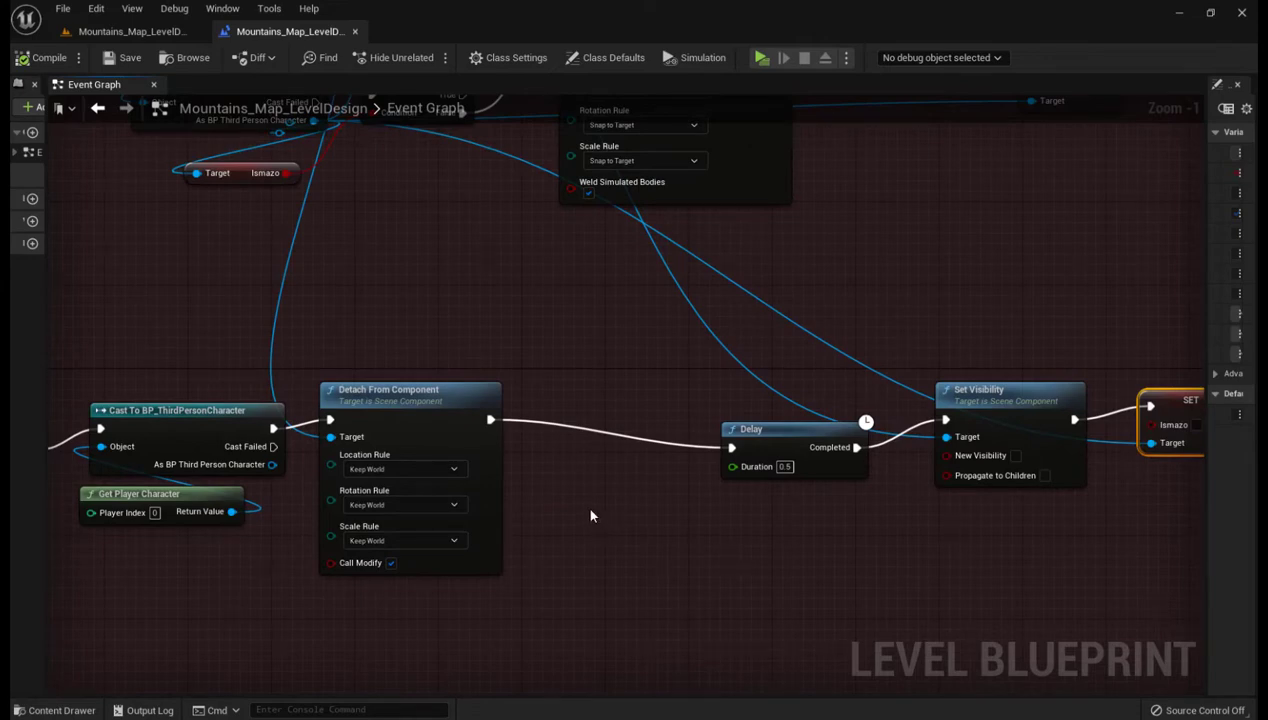
scroll(578, 524, down, 1)
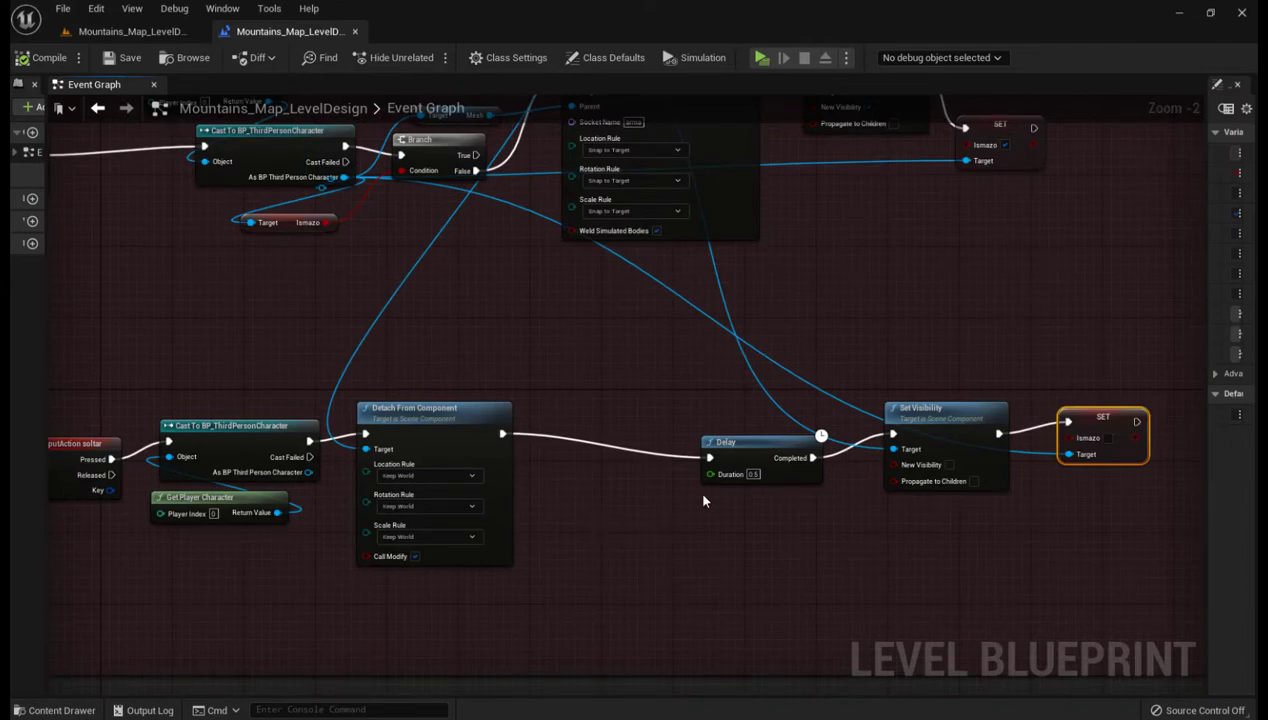
scroll(626, 516, down, 1)
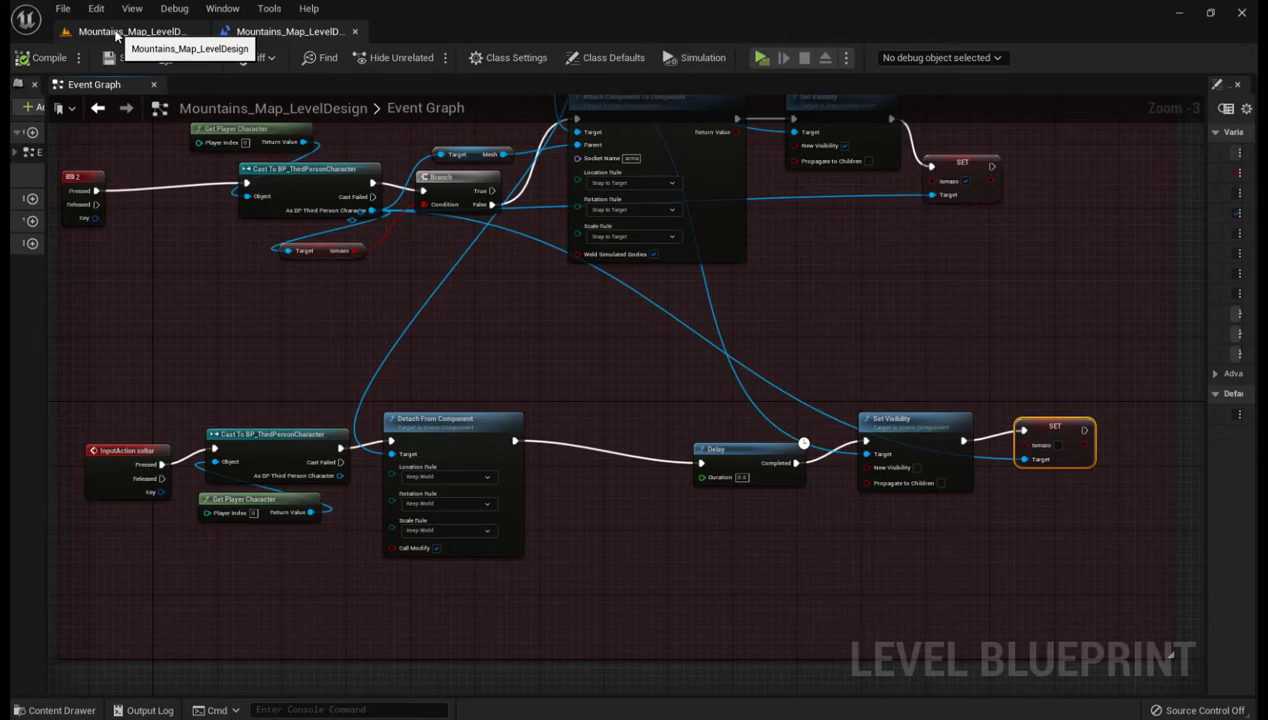
Return to the level editor, tilt the view over the lake, and launch Play in New Window.
click(116, 33)
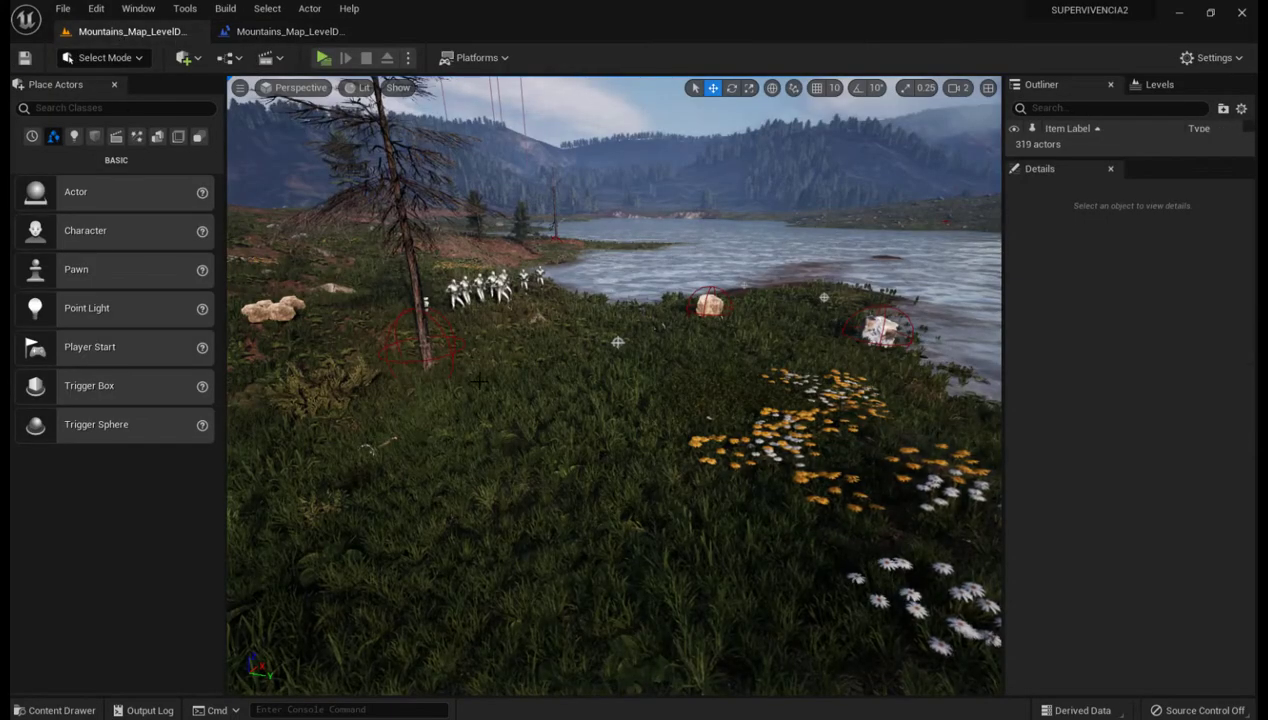
right_drag(614, 385, 600, 350)
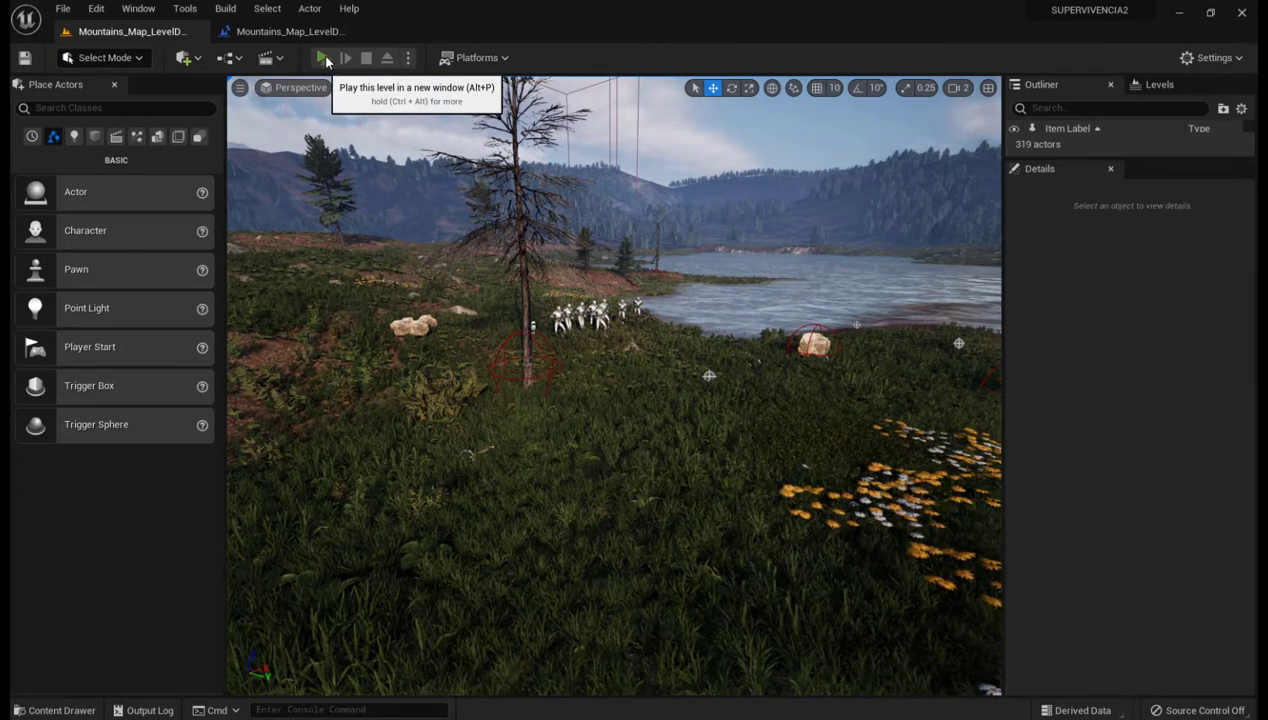
click(328, 58)
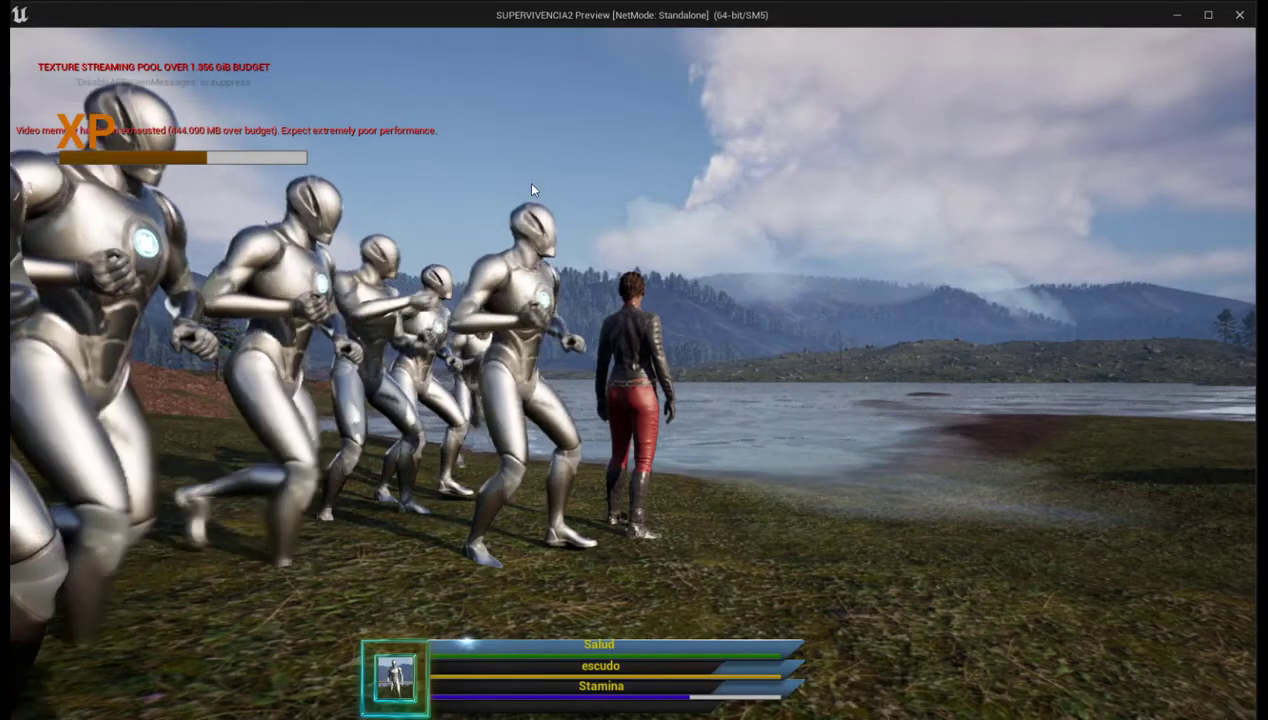
Focus the new game window and open the Inventario showing Madera 61, Acero 69 and Bronce 21.
click(818, 222)
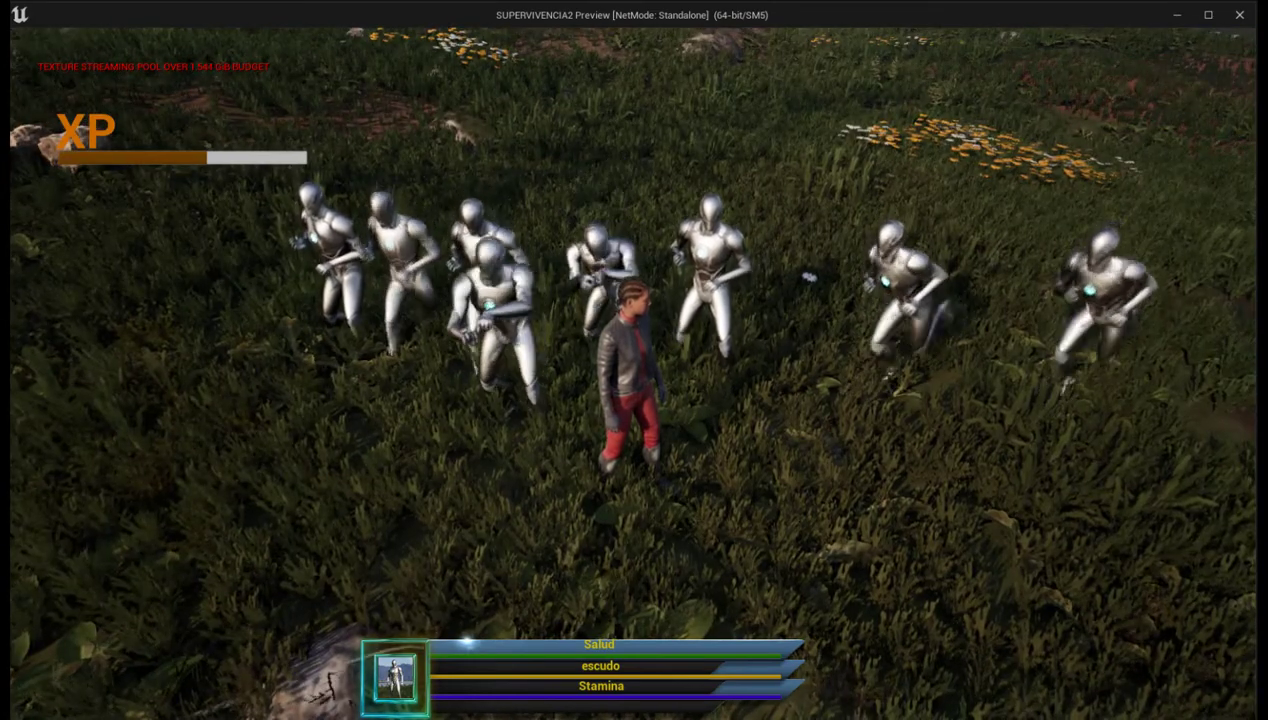
key(i)
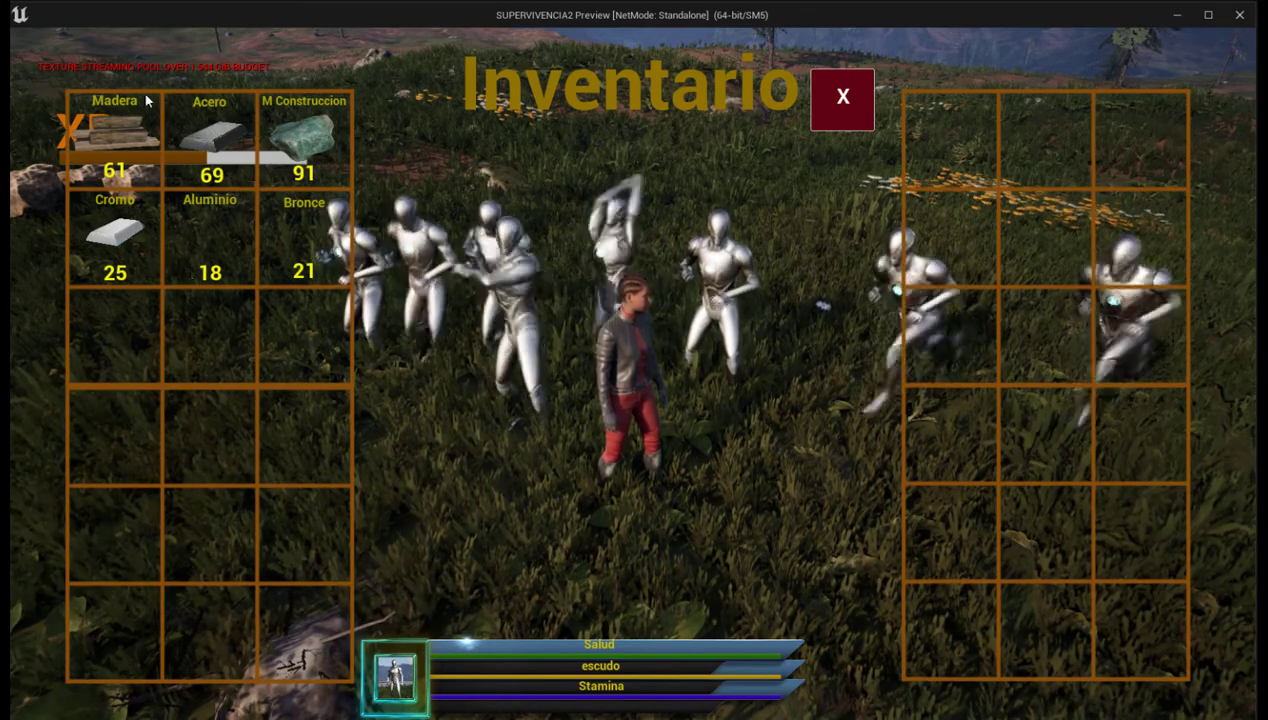
Close the inventory and walk the character forward, back and left around the flower meadow.
click(855, 108)
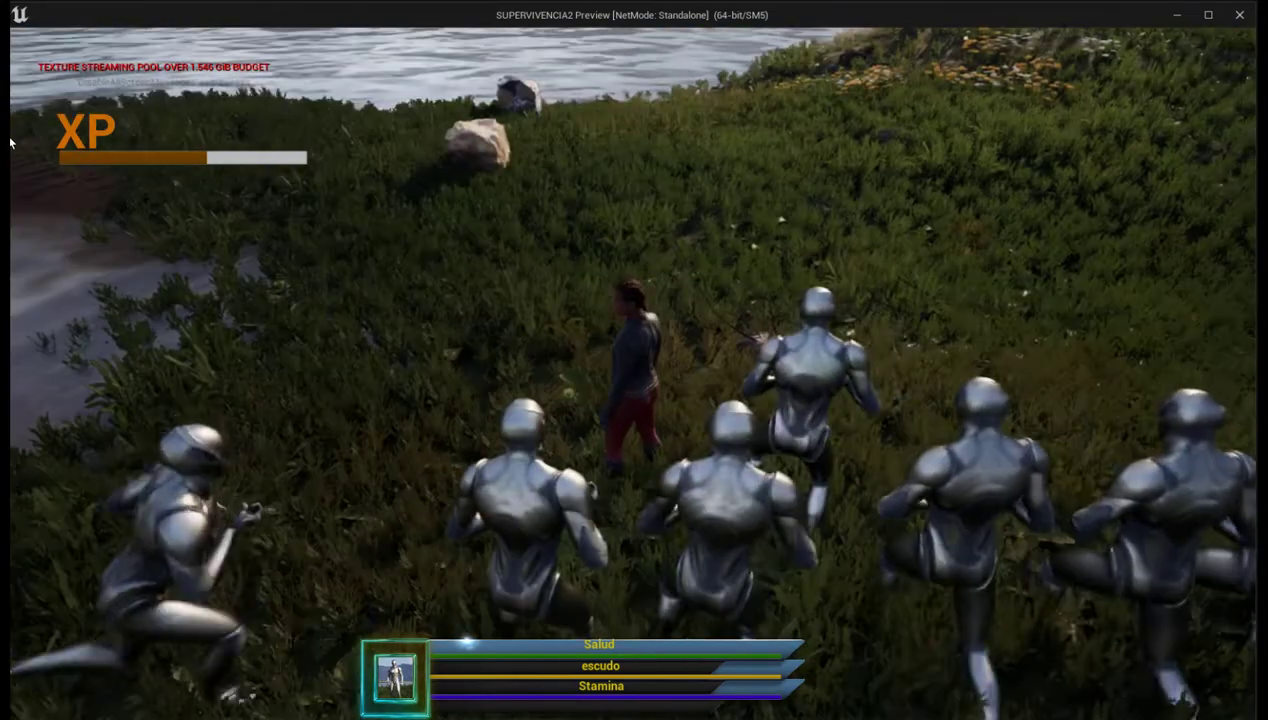
key(w)
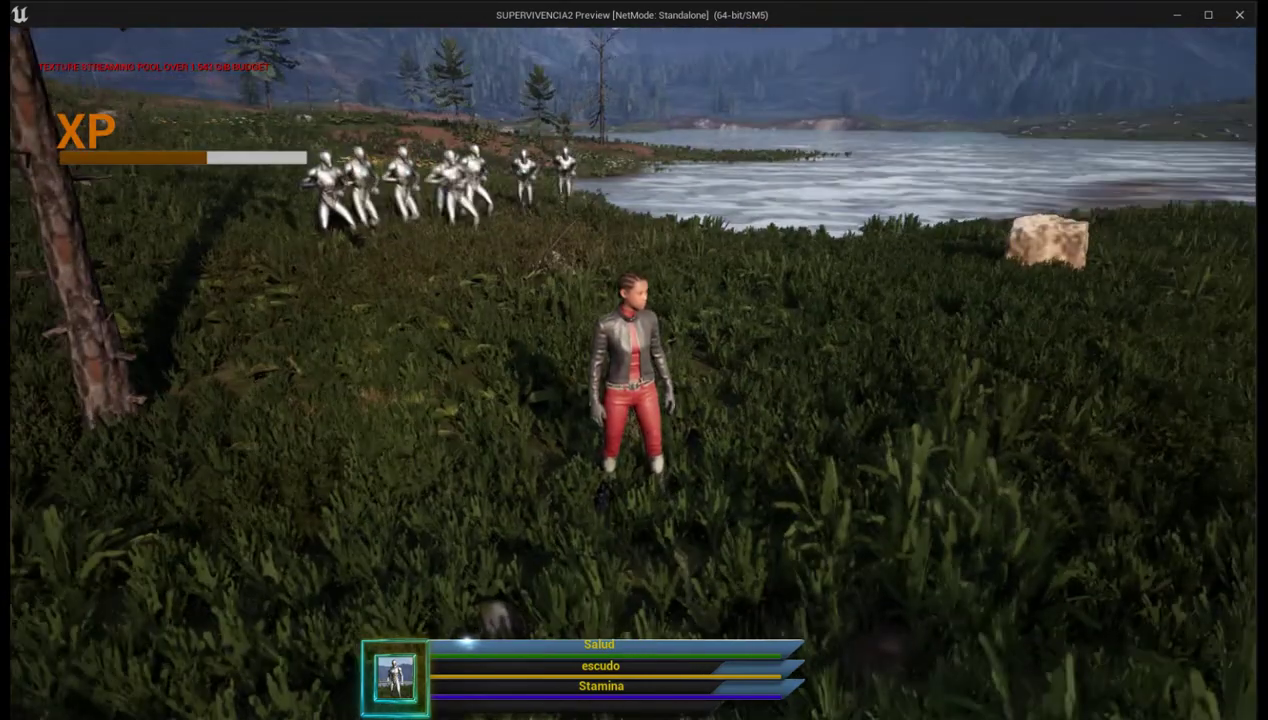
key(s)
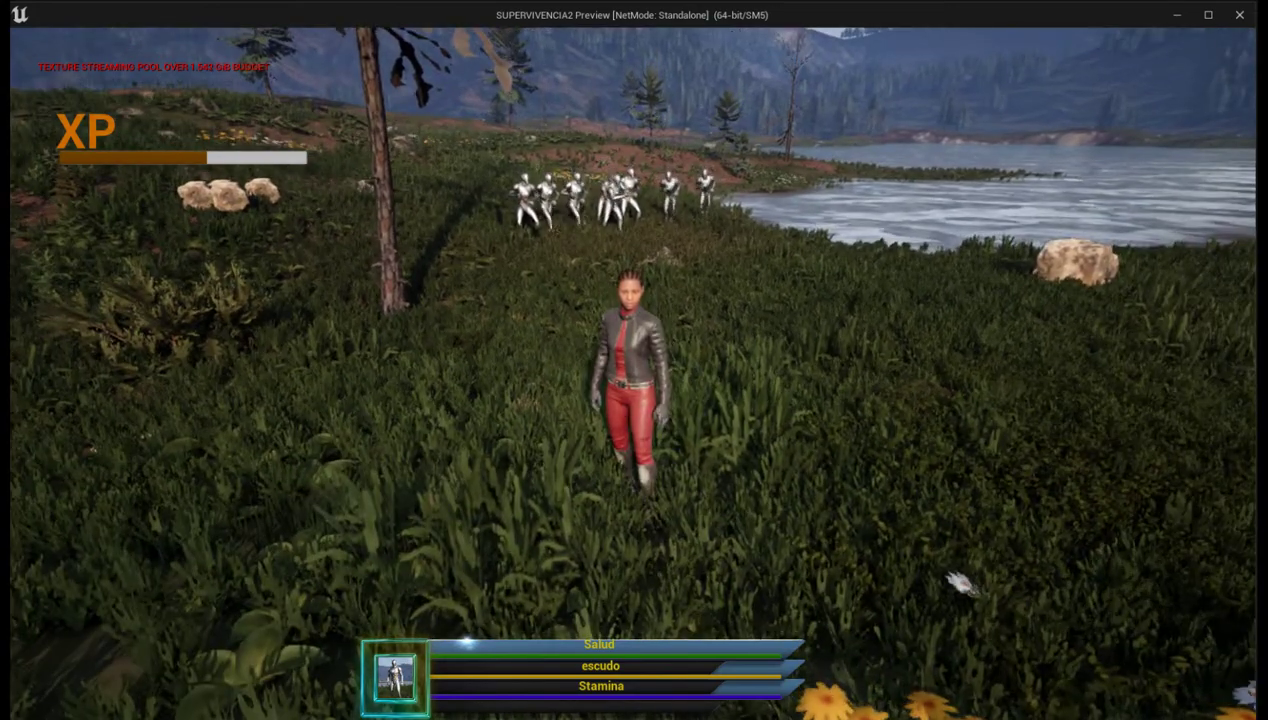
key(a)
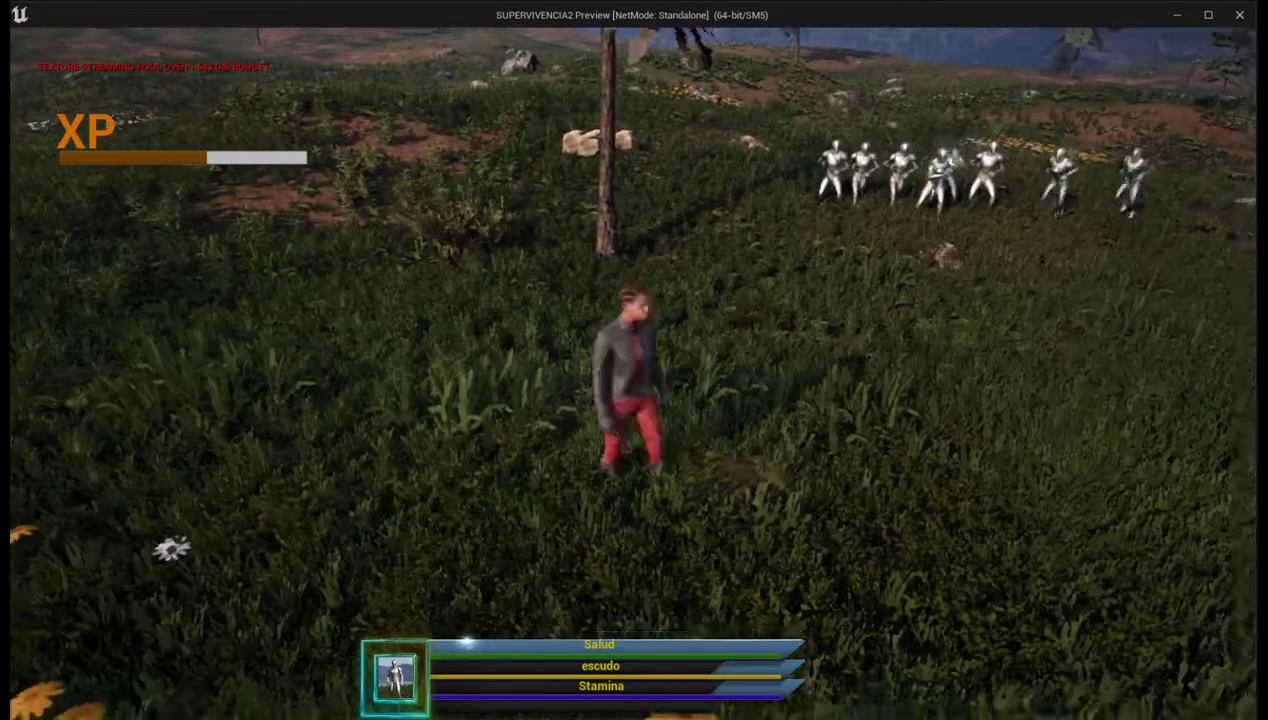
key(s)
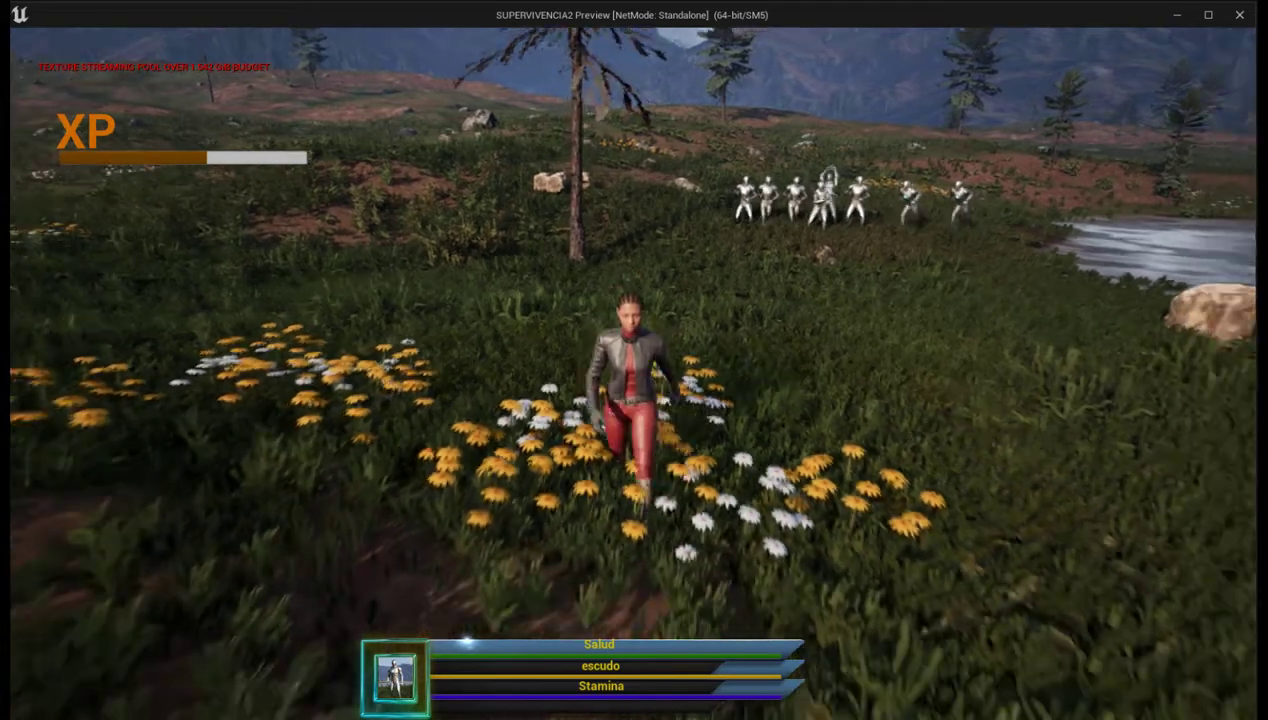